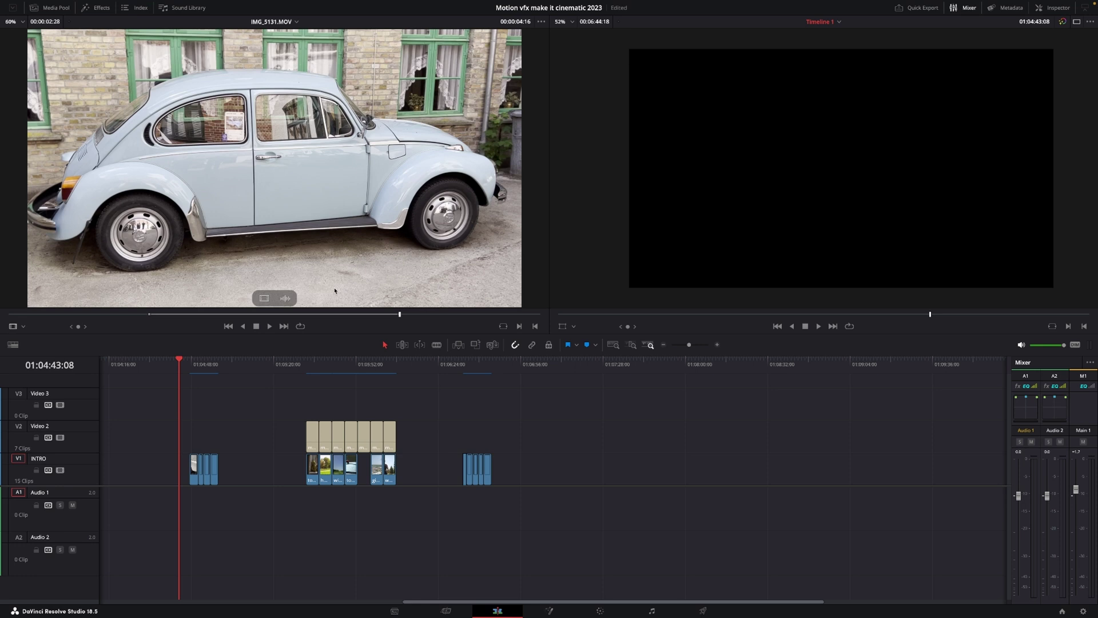
- Filter the Effects library to Video Transitions > MotionVFX > mMake it Cinematic 2023
{"action": "left_click", "coordinate": [99, 9]}
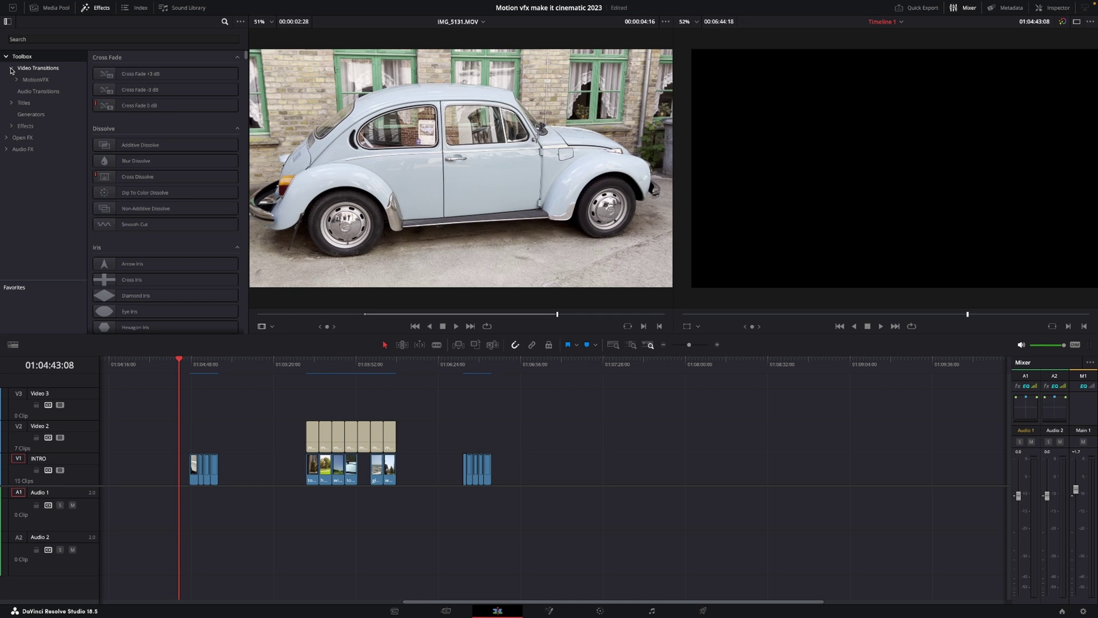
{"action": "left_click", "coordinate": [26, 80]}
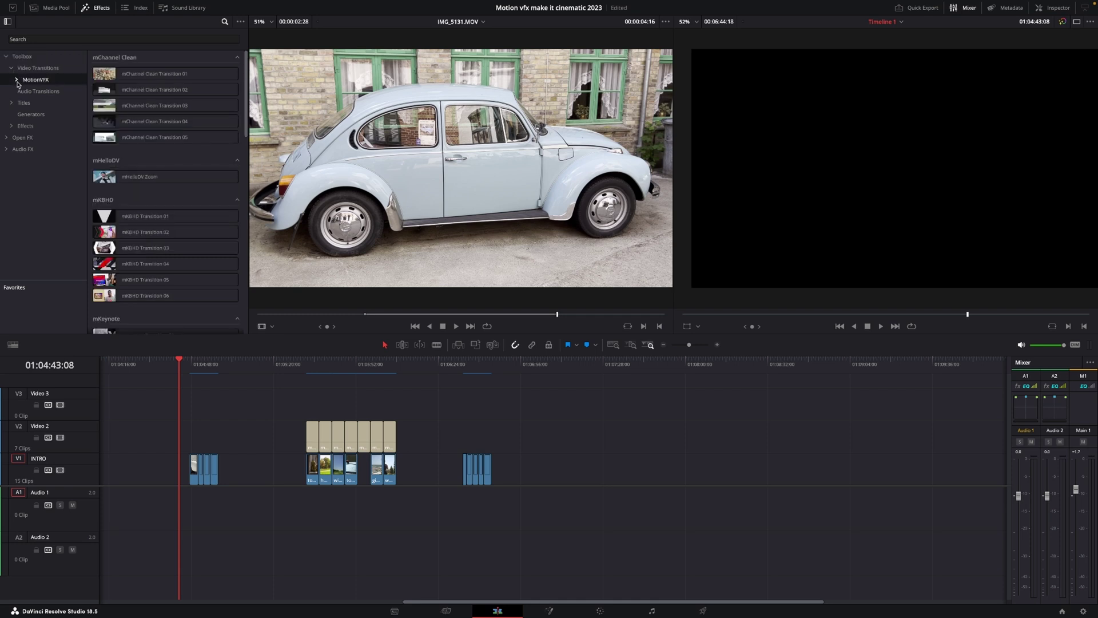
{"action": "left_click", "coordinate": [16, 80]}
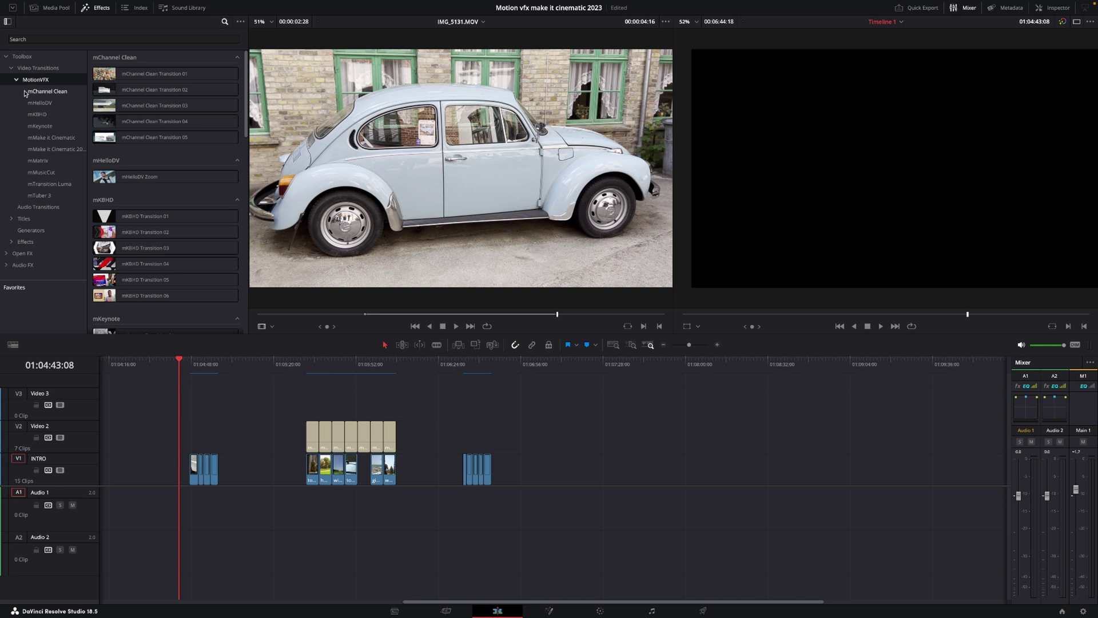
{"action": "left_click", "coordinate": [49, 150]}
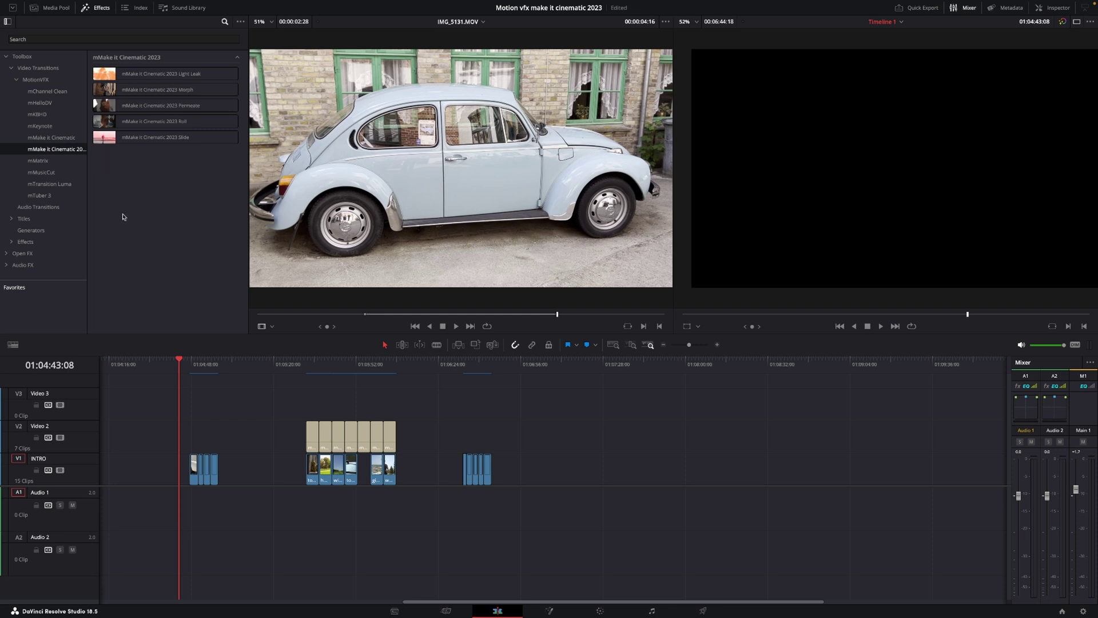
- Drop the Light Leak transition onto the IMG_5108/IMG_5112 cut and play it
{"action": "left_click", "coordinate": [188, 364]}
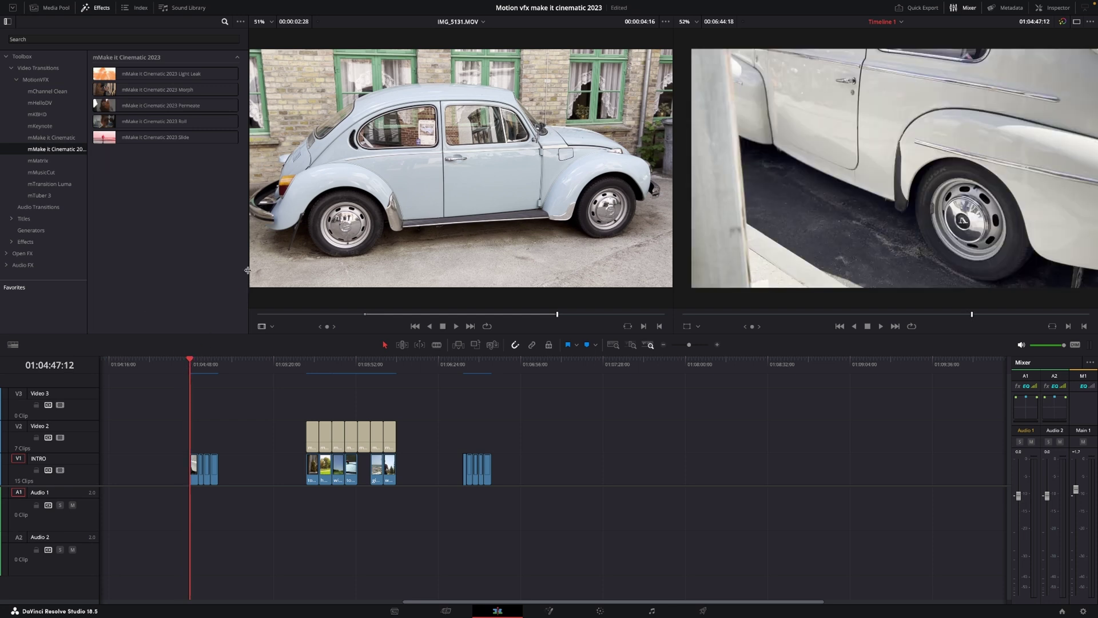
{"action": "mouse_move", "coordinate": [146, 73]}
{"action": "left_mouse_down"}
{"action": "mouse_move", "coordinate": [215, 460]}
{"action": "mouse_move", "coordinate": [195, 458]}
{"action": "left_mouse_up"}
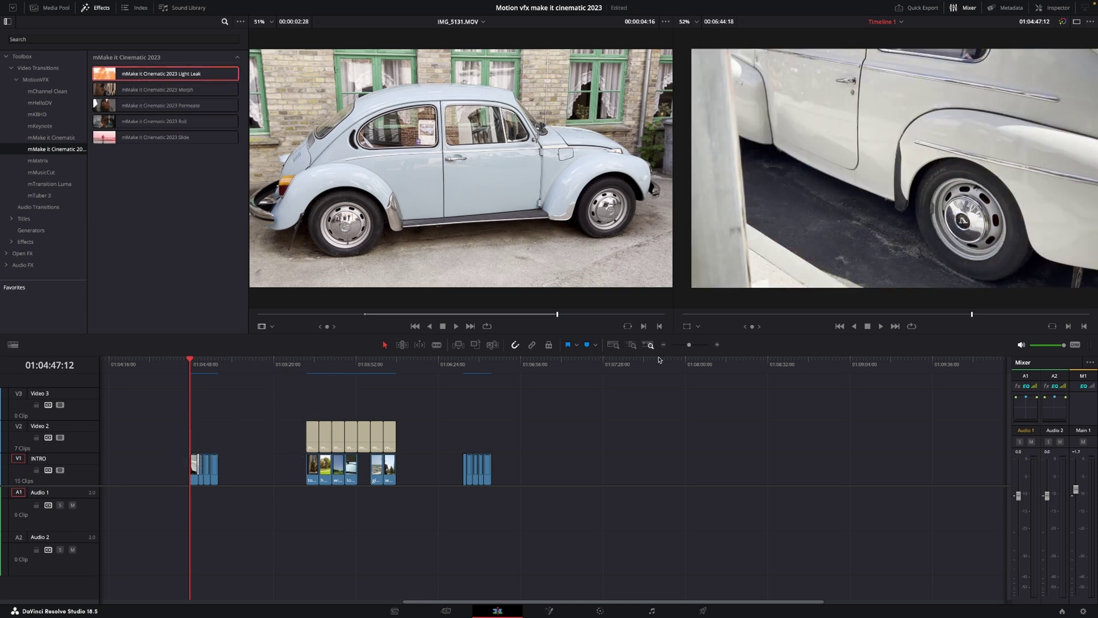
{"action": "left_click_drag", "start_coordinate": [687, 346], "coordinate": [697, 348]}
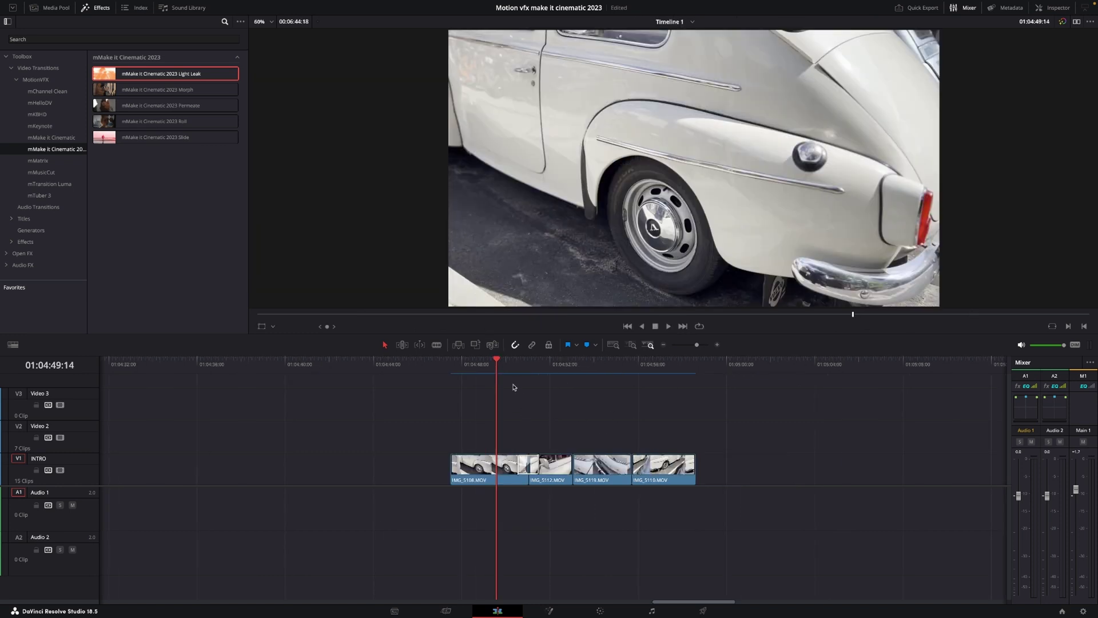
{"action": "key", "text": "space"}
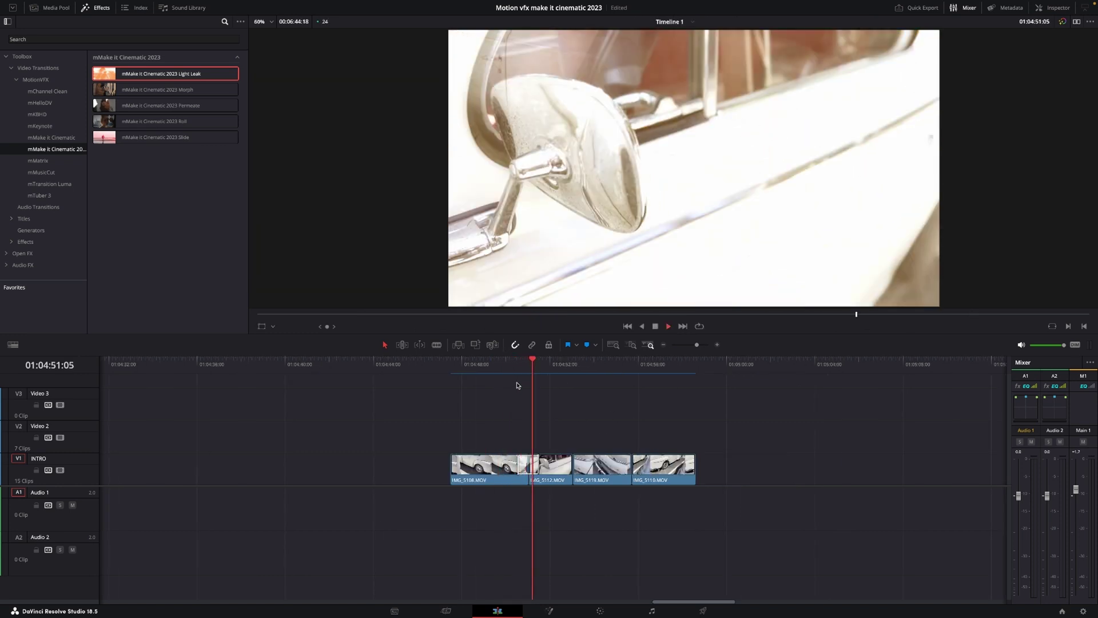
- Lengthen the Light Leak transition slightly and preview it with the Inspector open
{"action": "left_click", "coordinate": [518, 367]}
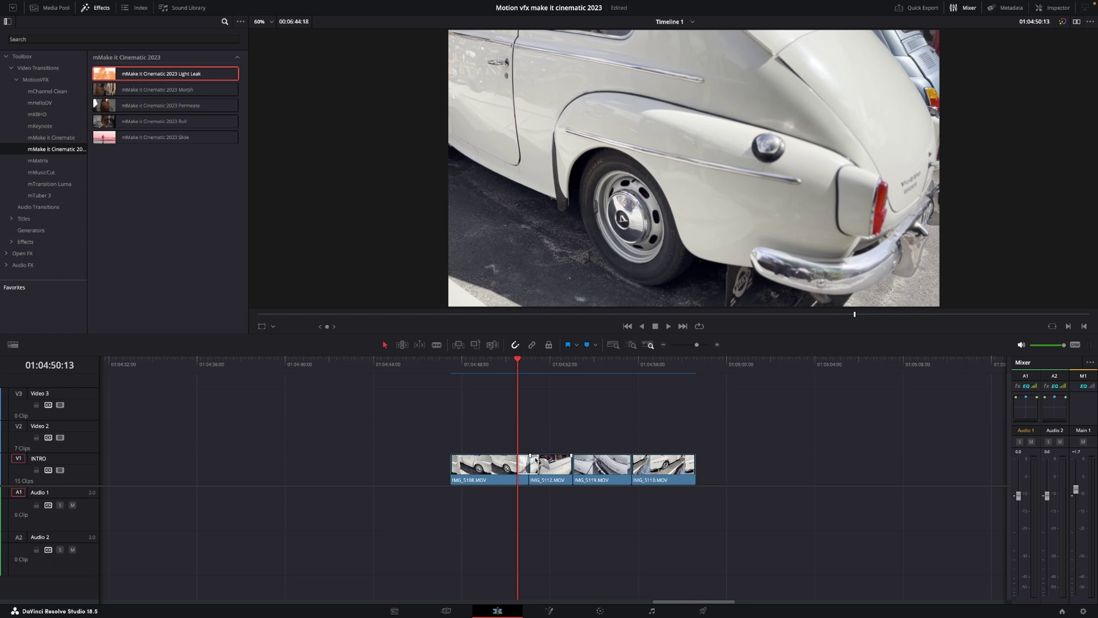
{"action": "left_click_drag", "start_coordinate": [532, 464], "coordinate": [573, 466]}
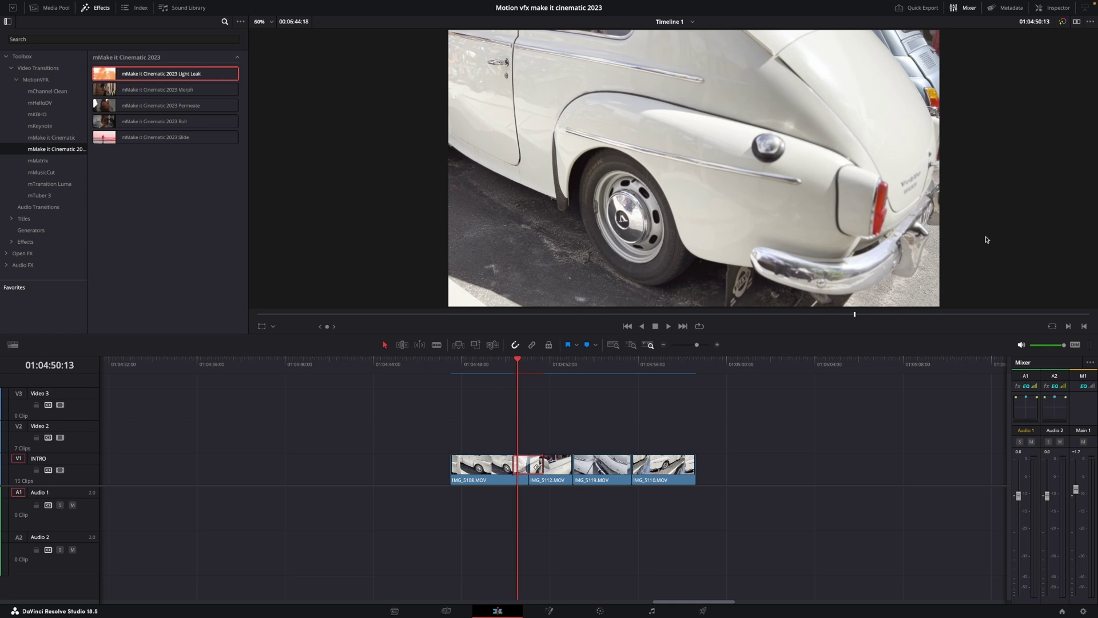
{"action": "left_click", "coordinate": [1054, 7]}
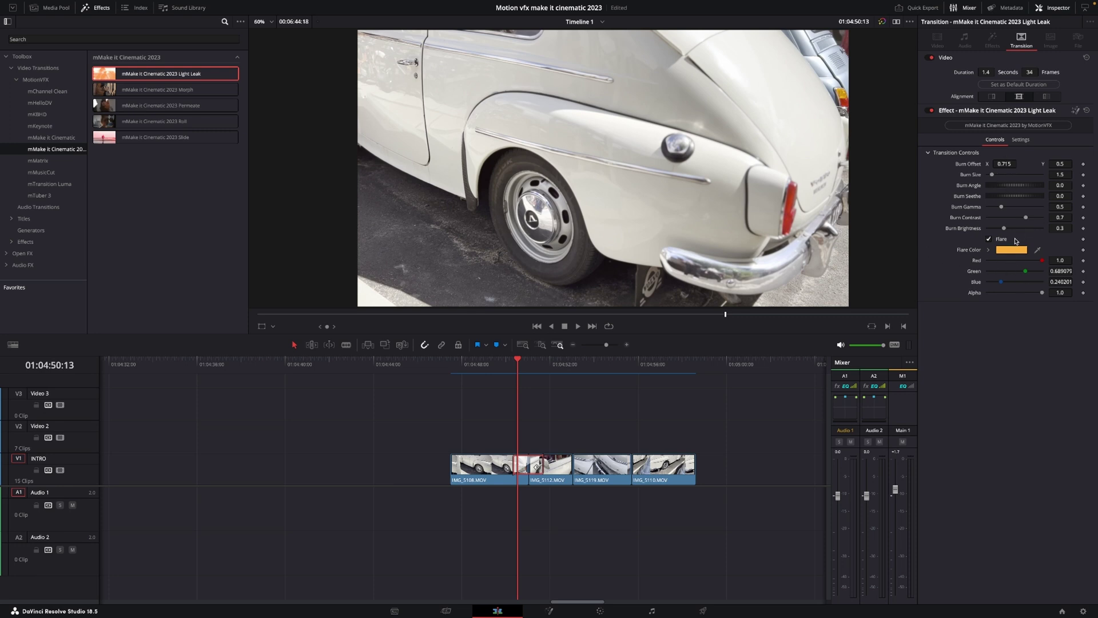
{"action": "key", "text": "space"}
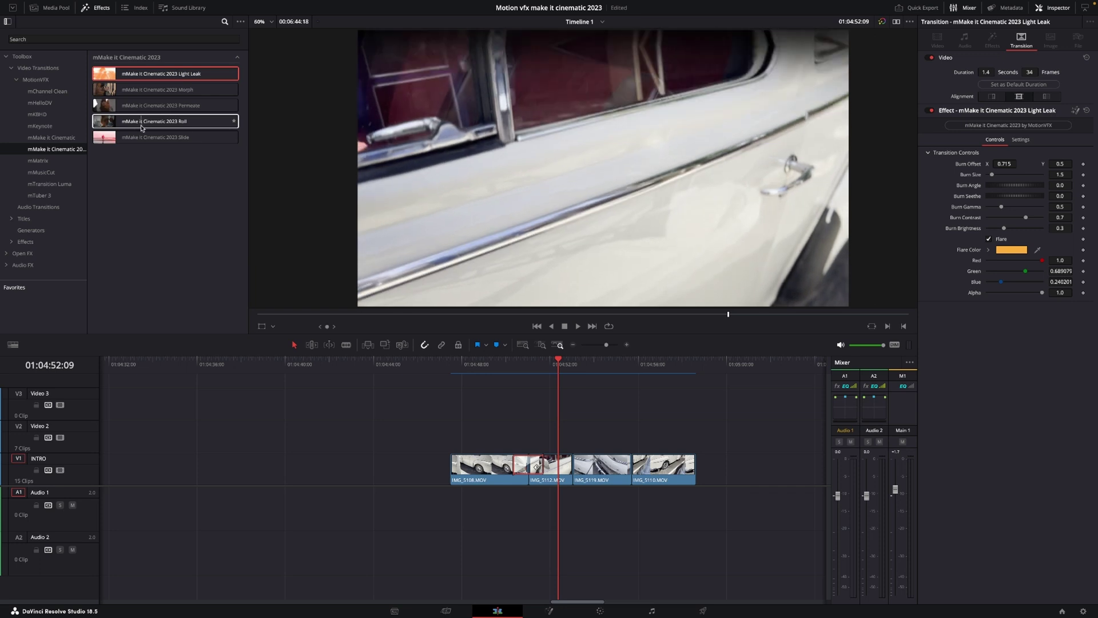
- Add the Roll transition to the next cut and replay it
{"action": "left_click_drag", "start_coordinate": [141, 121], "coordinate": [562, 463]}
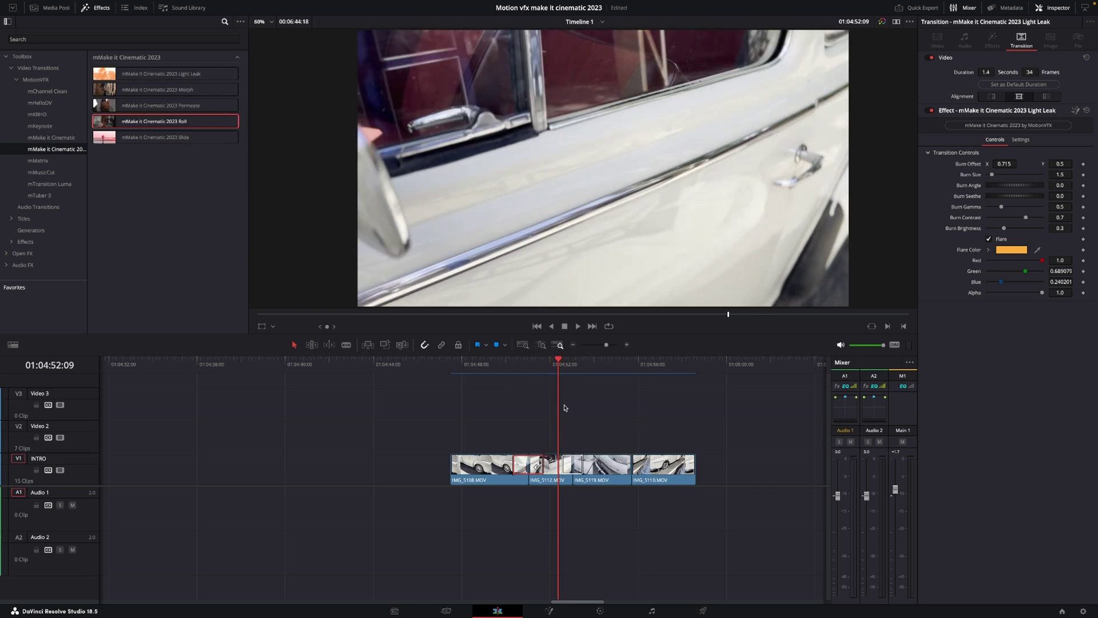
{"action": "left_click", "coordinate": [547, 365]}
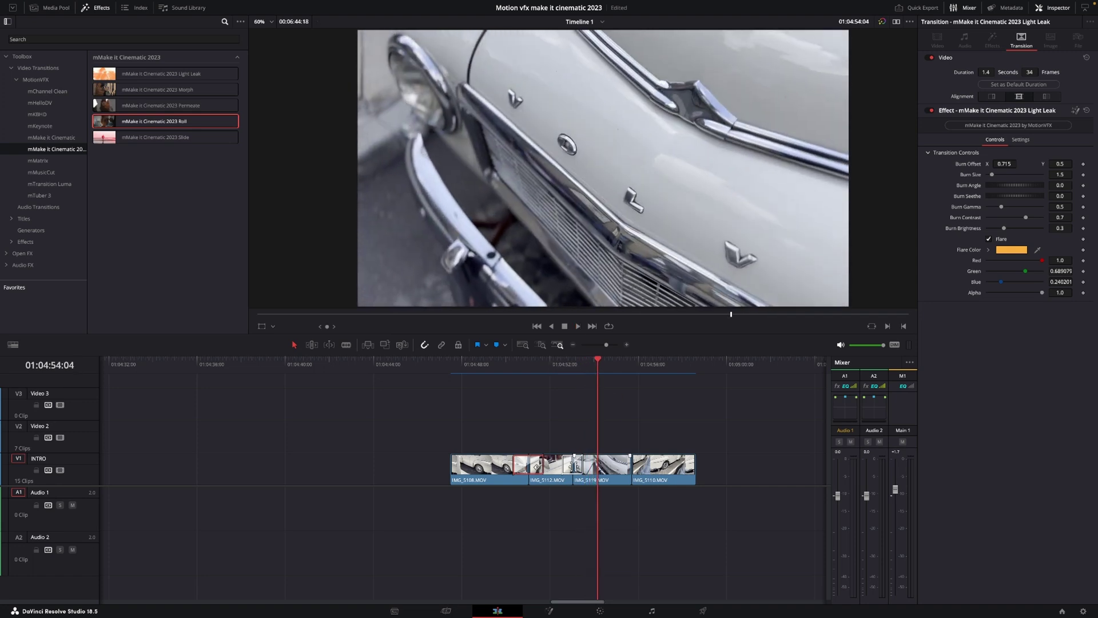
{"action": "left_click", "coordinate": [573, 364]}
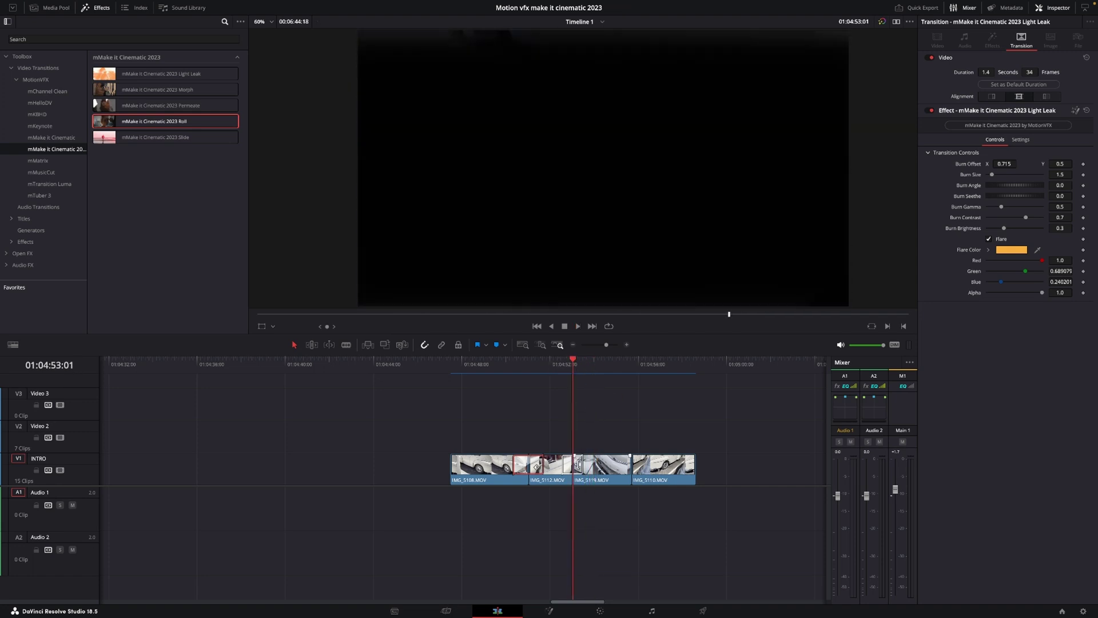
- Inspect the Roll transition, then add Slide to the following cut and play it back
{"action": "left_click", "coordinate": [581, 464]}
{"action": "left_click", "coordinate": [574, 466]}
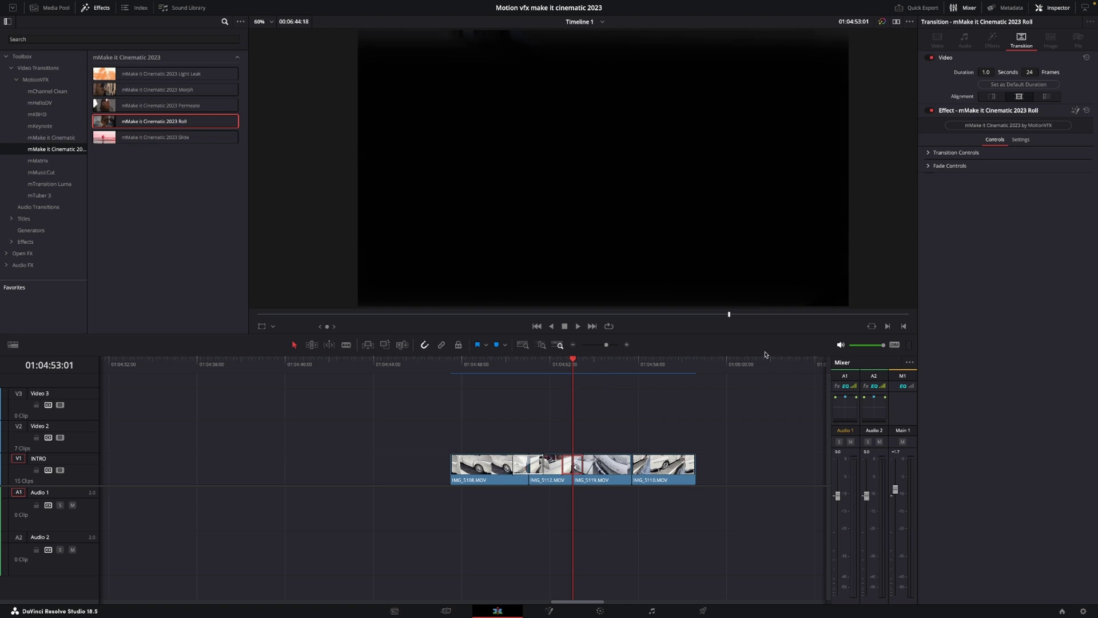
{"action": "left_click_drag", "start_coordinate": [155, 138], "coordinate": [593, 456]}
{"action": "key", "text": "space"}
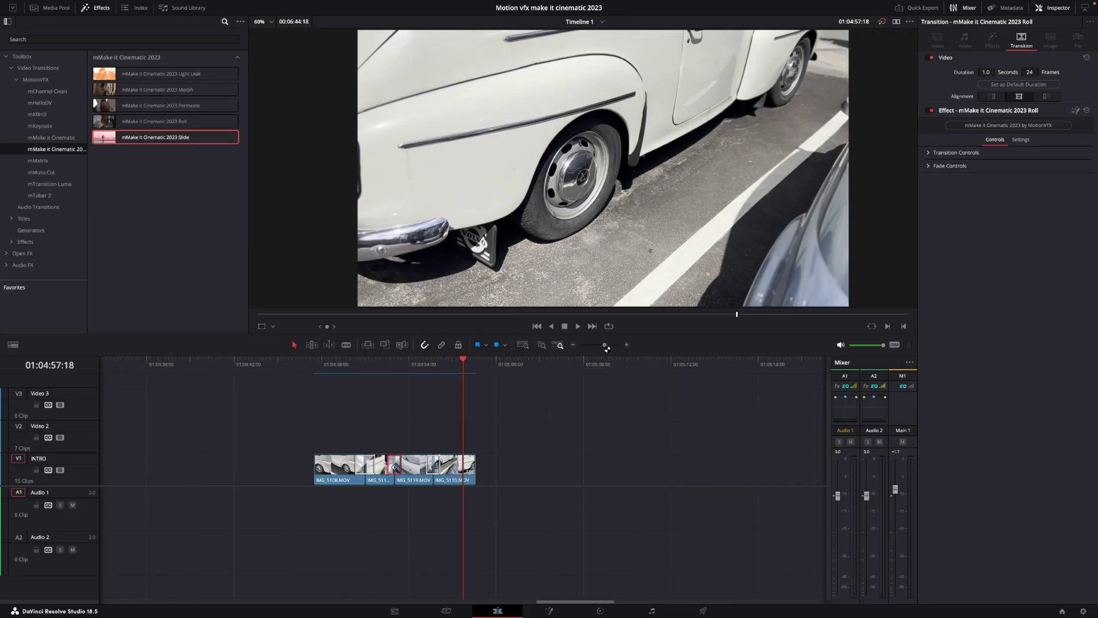
- Filter the library to the MotionVFX mMake it Cinematic 2023 titles
{"action": "left_click", "coordinate": [14, 57]}
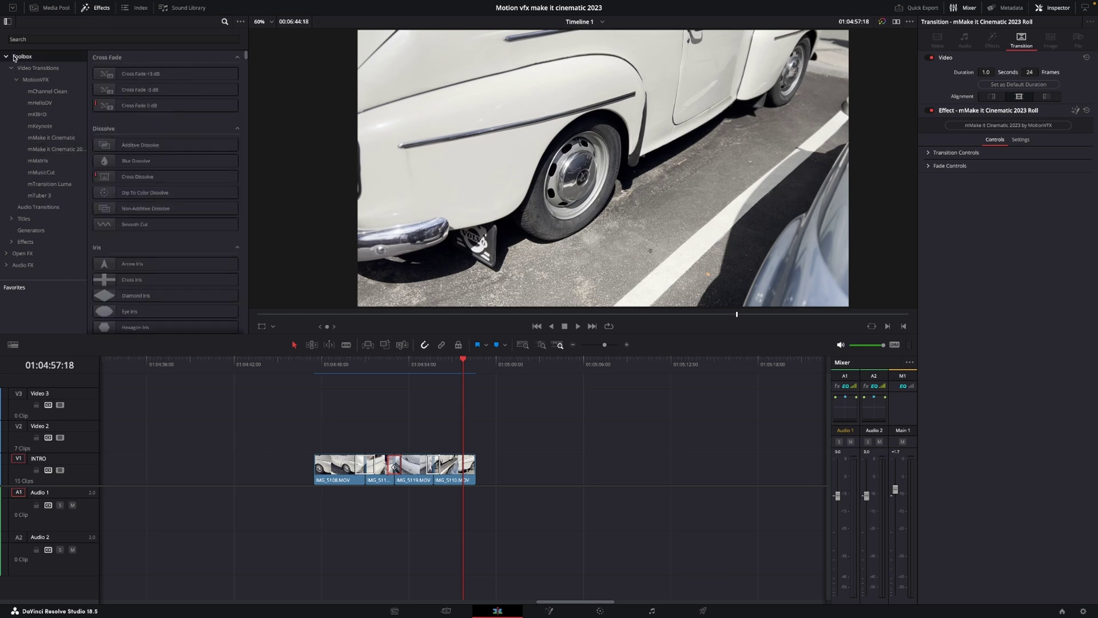
{"action": "left_click", "coordinate": [13, 219]}
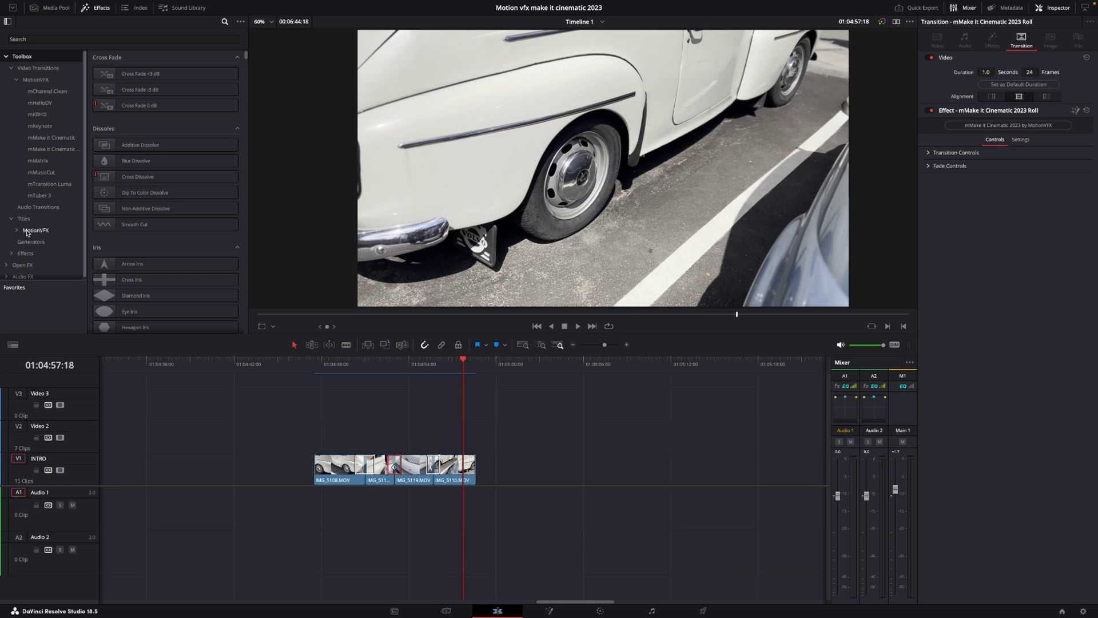
{"action": "left_click", "coordinate": [33, 230]}
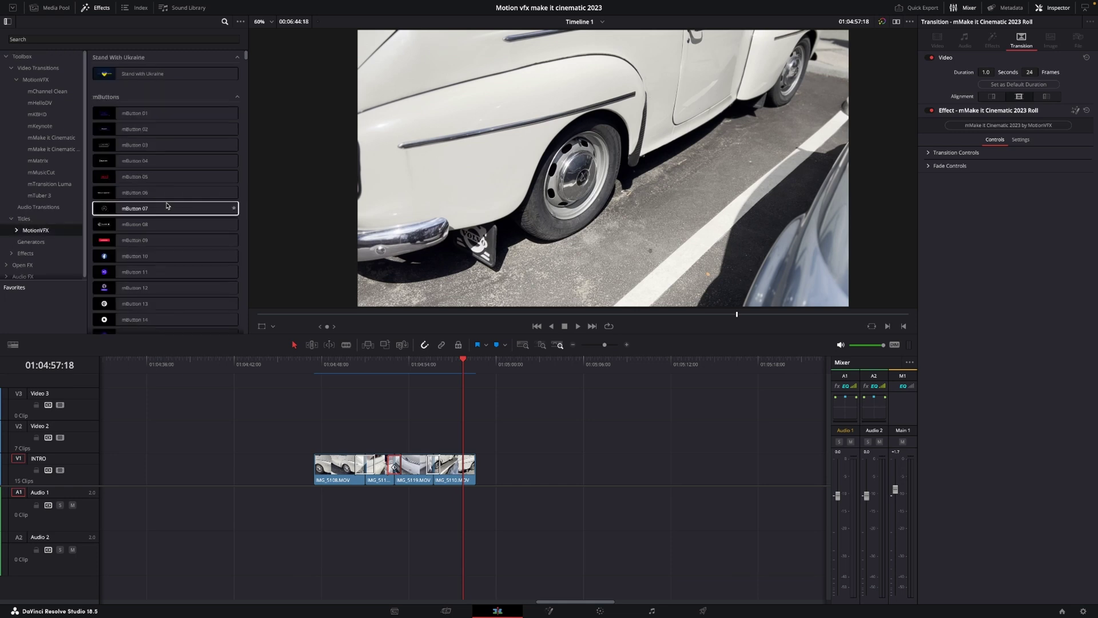
{"action": "scroll", "coordinate": [164, 207], "scroll_direction": "down", "scroll_amount": 3}
{"action": "left_click", "coordinate": [17, 231]}
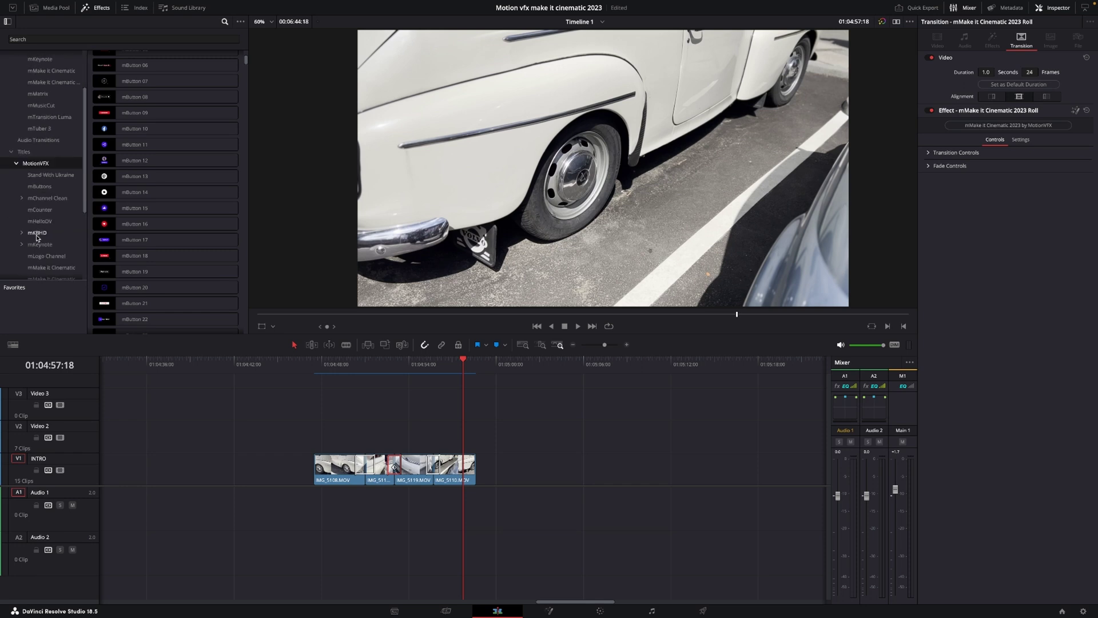
{"action": "scroll", "coordinate": [34, 214], "scroll_direction": "down", "scroll_amount": 3}
{"action": "left_click", "coordinate": [52, 160]}
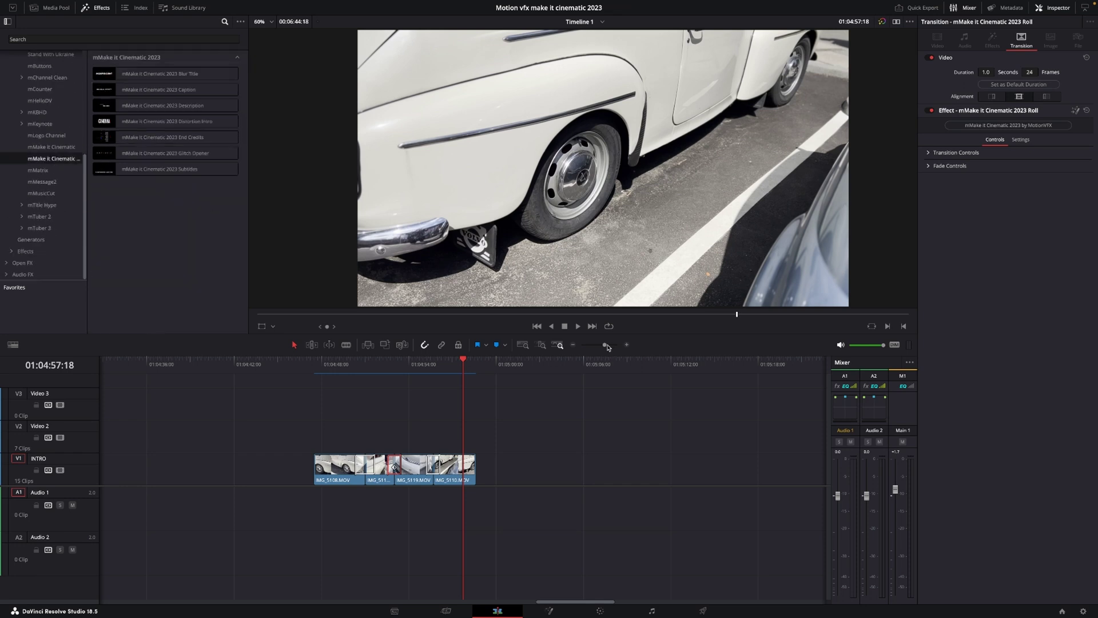
- Scrub through the V2 title clips and expand the Caption title's Background Controls
{"action": "left_click_drag", "start_coordinate": [607, 345], "coordinate": [601, 346]}
{"action": "scroll", "coordinate": [585, 393], "scroll_direction": "down", "scroll_amount": 1}
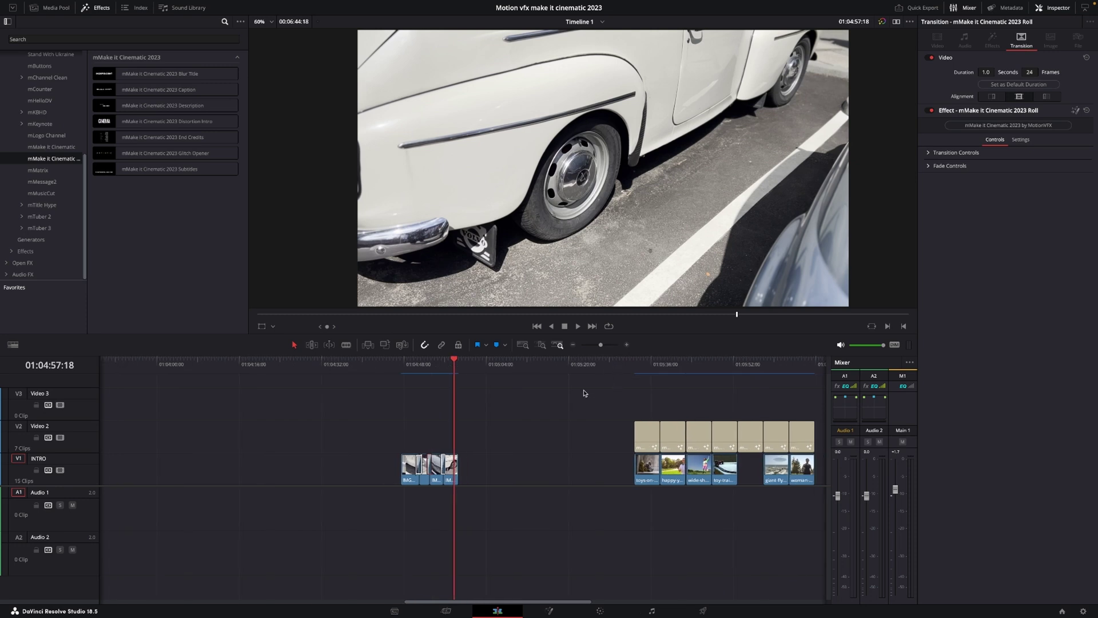
{"action": "scroll", "coordinate": [584, 393], "scroll_direction": "down", "scroll_amount": 3}
{"action": "left_click", "coordinate": [377, 364]}
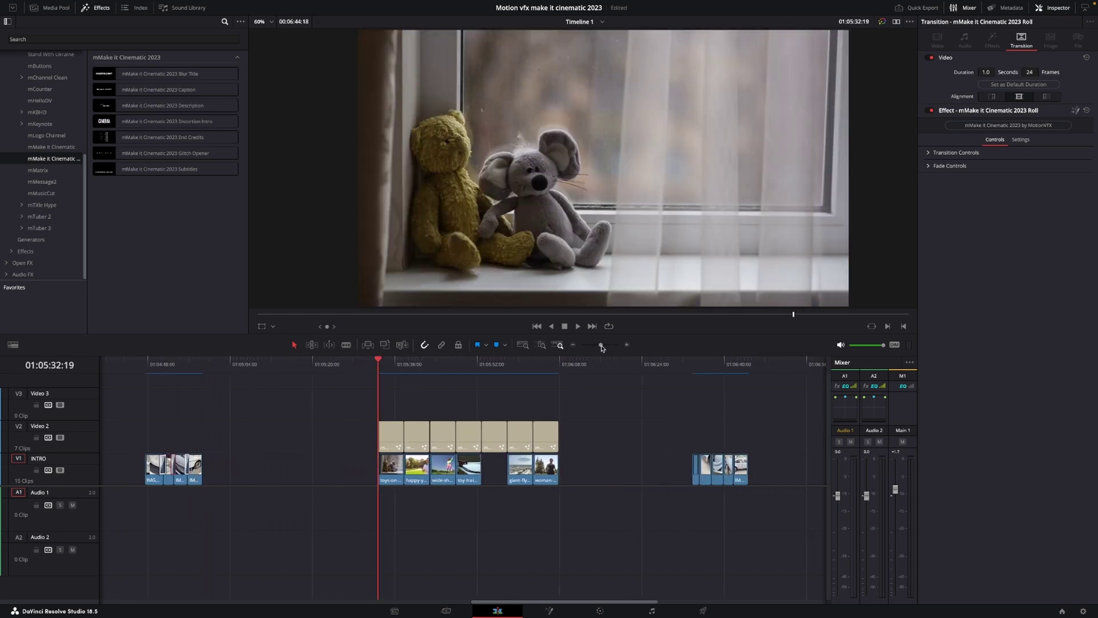
{"action": "left_click_drag", "start_coordinate": [602, 346], "coordinate": [605, 345]}
{"action": "left_click", "coordinate": [125, 74]}
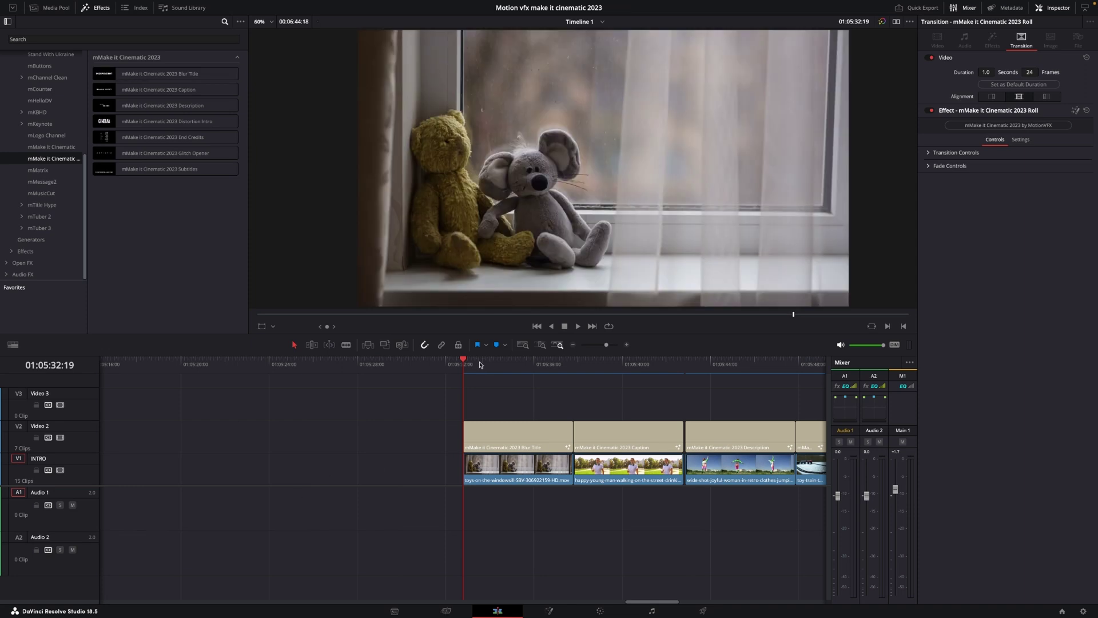
{"action": "left_click_drag", "start_coordinate": [449, 369], "coordinate": [457, 367]}
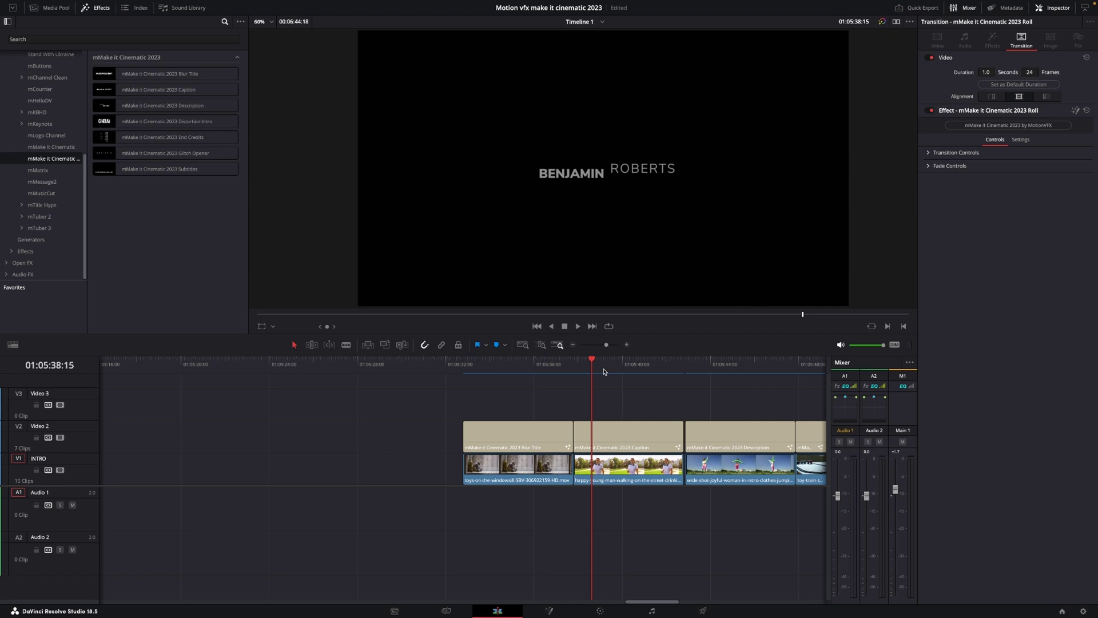
{"action": "left_click_drag", "start_coordinate": [592, 367], "coordinate": [586, 368]}
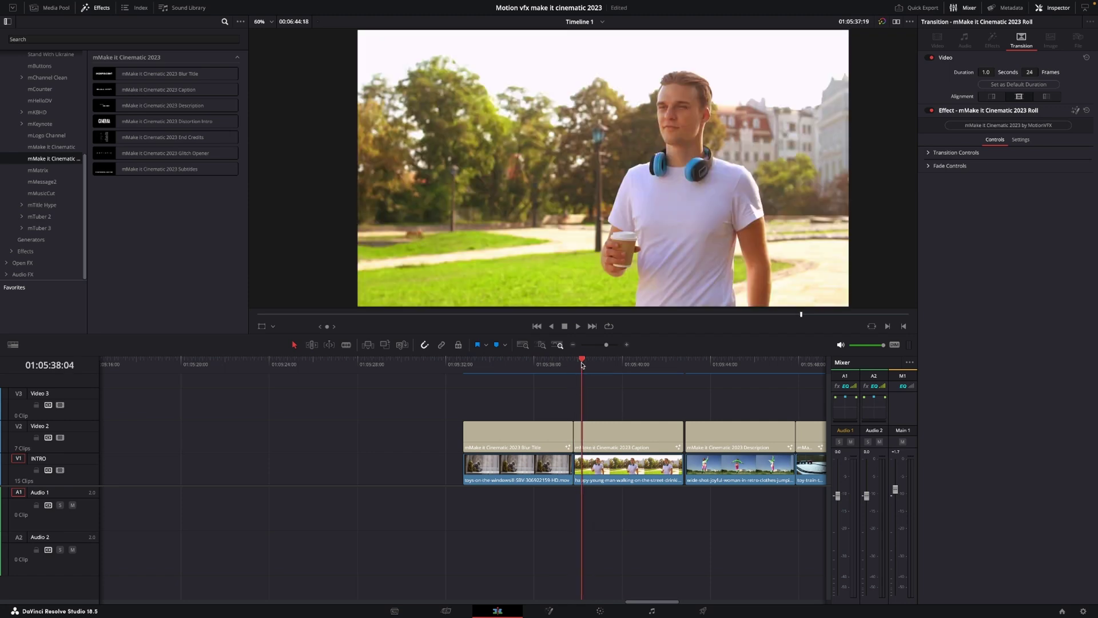
{"action": "mouse_move", "coordinate": [519, 434]}
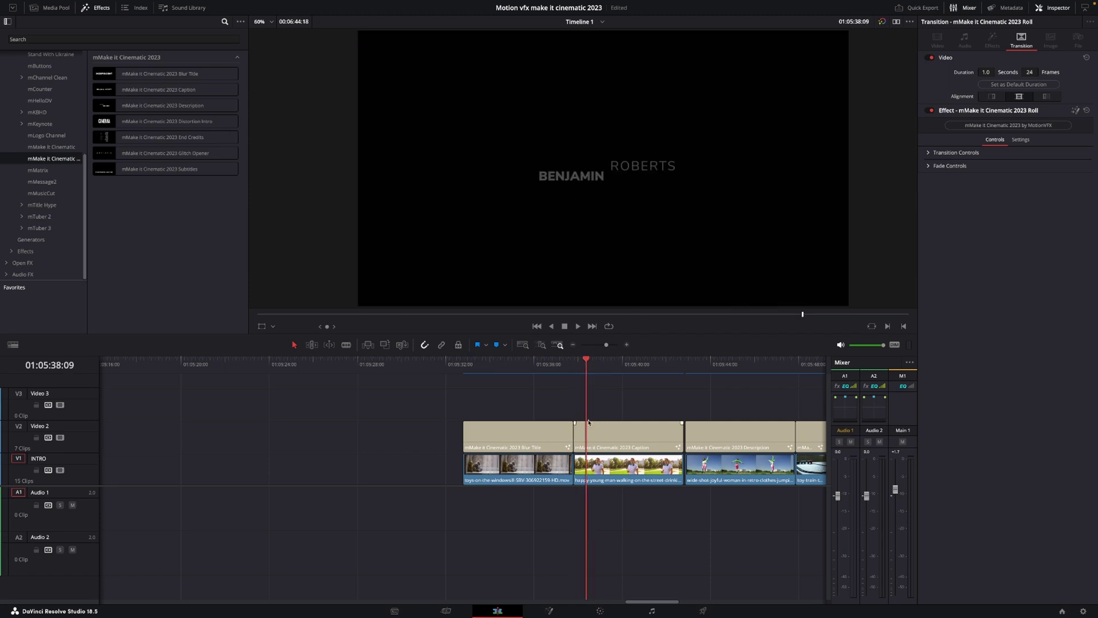
{"action": "left_click", "coordinate": [605, 436]}
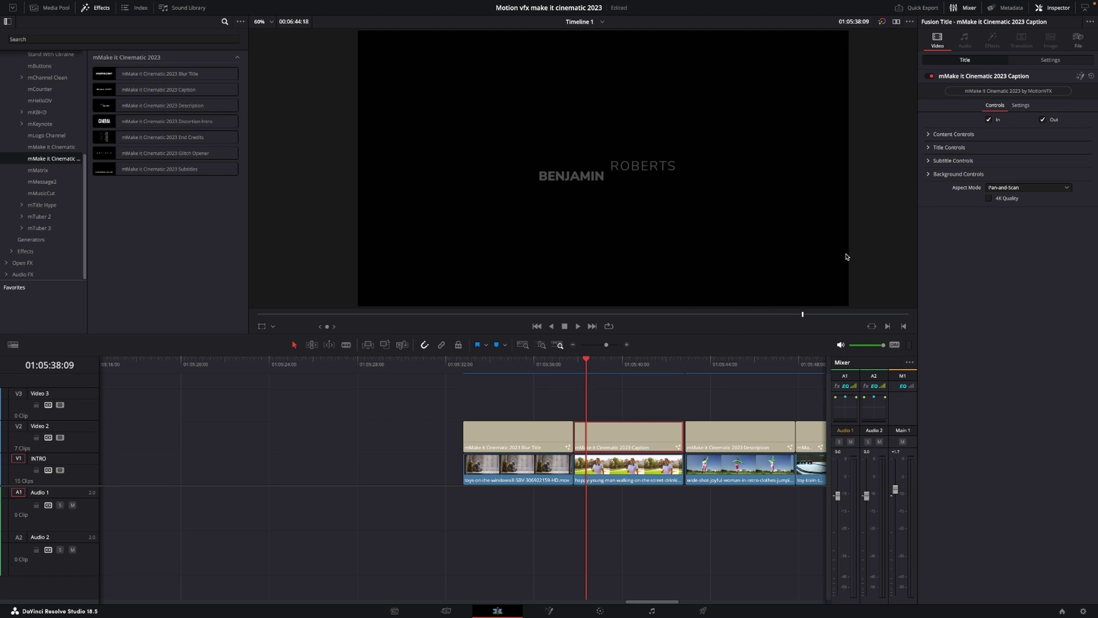
{"action": "left_click", "coordinate": [930, 175]}
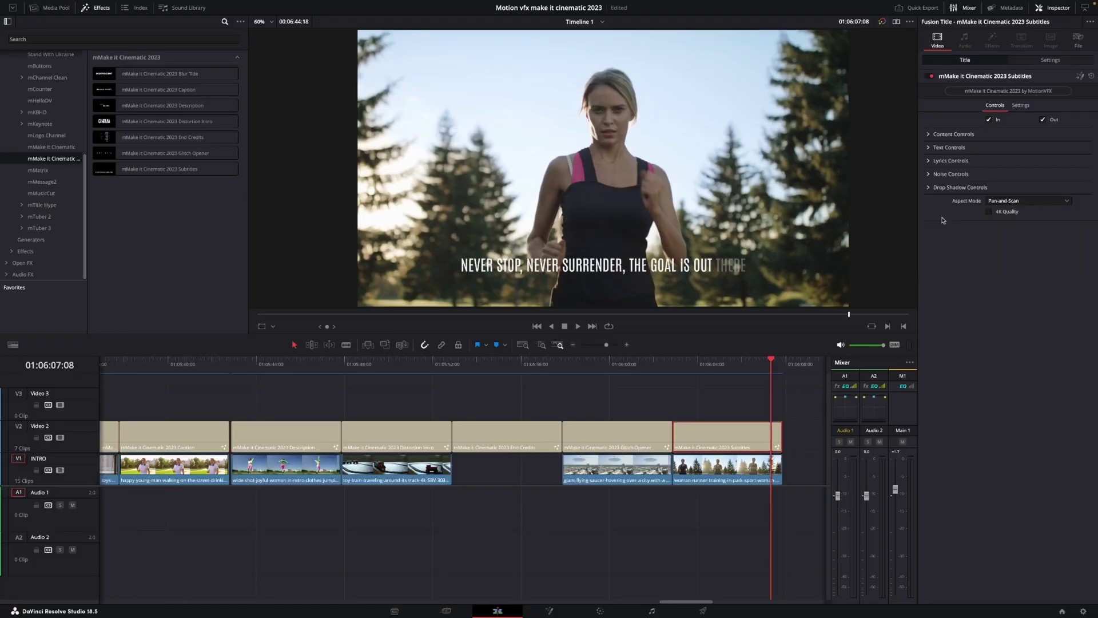
- Expand the Subtitles title's Text Controls and zoom the timeline out to all clips
{"action": "left_click", "coordinate": [929, 147]}
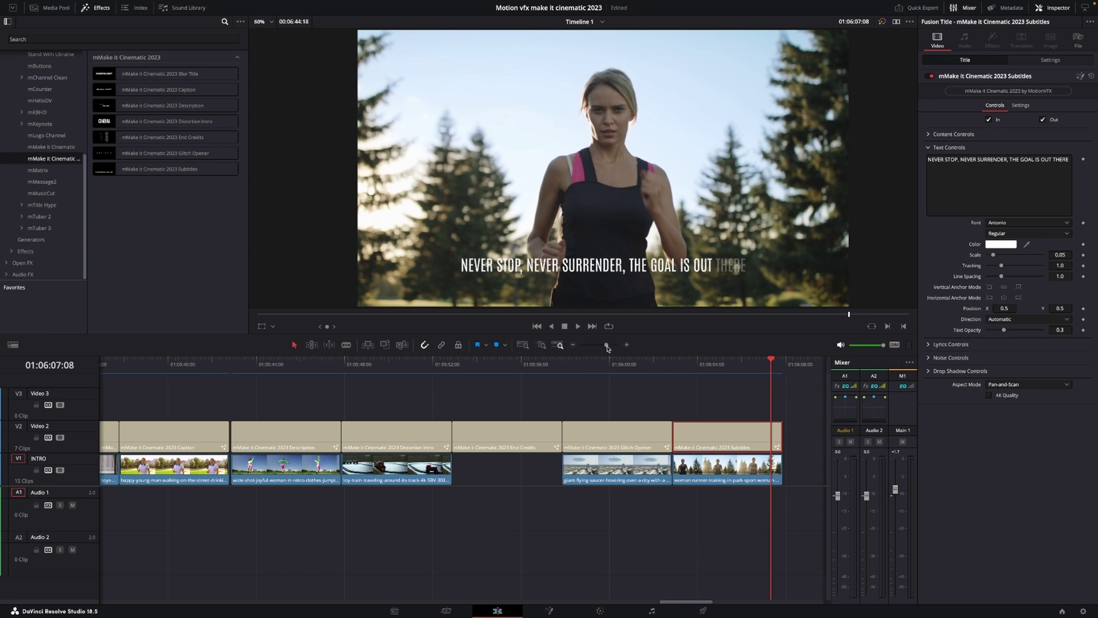
{"action": "left_click_drag", "start_coordinate": [608, 346], "coordinate": [603, 346]}
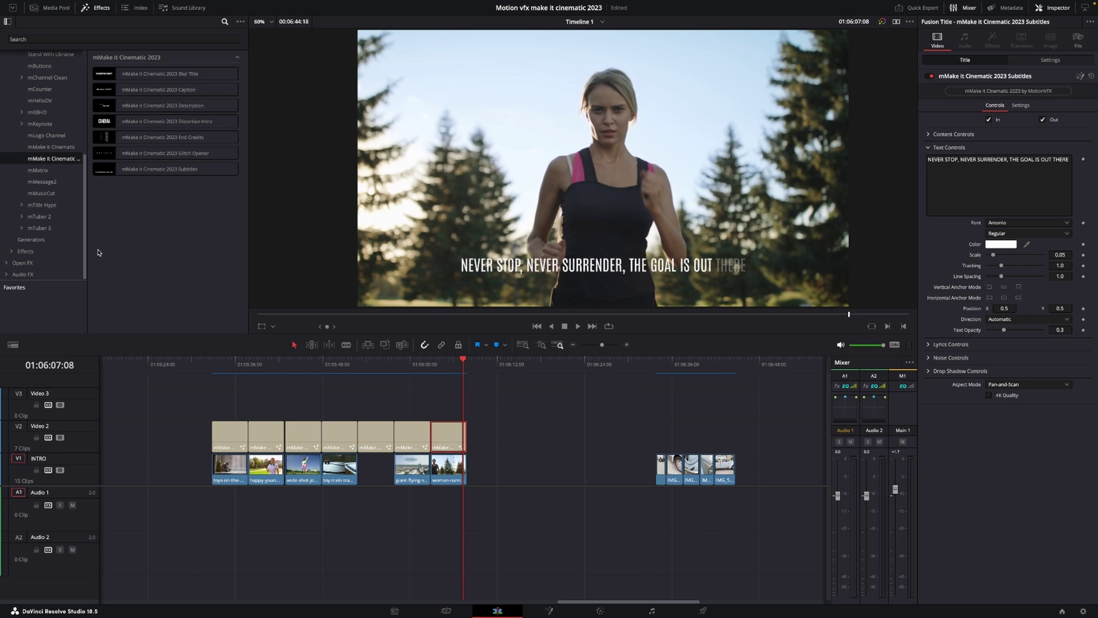
- Filter the library to the MotionVFX mMake it Cinematic 2023 effects
{"action": "left_click", "coordinate": [11, 252]}
{"action": "left_click", "coordinate": [19, 263]}
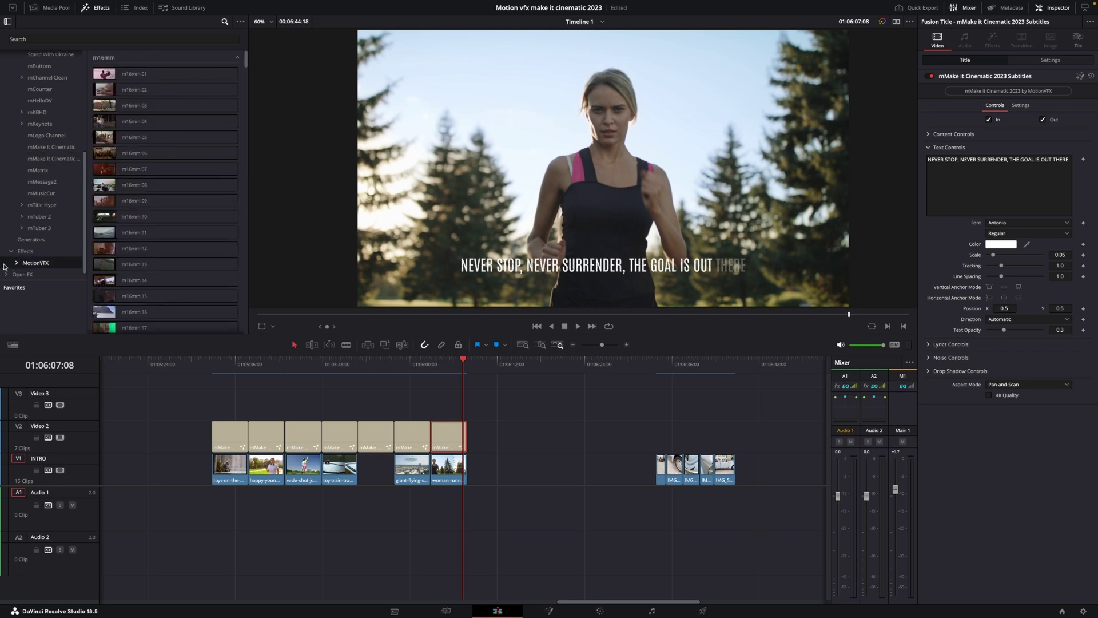
{"action": "left_click", "coordinate": [16, 264]}
{"action": "scroll", "coordinate": [43, 241], "scroll_direction": "down", "scroll_amount": 5}
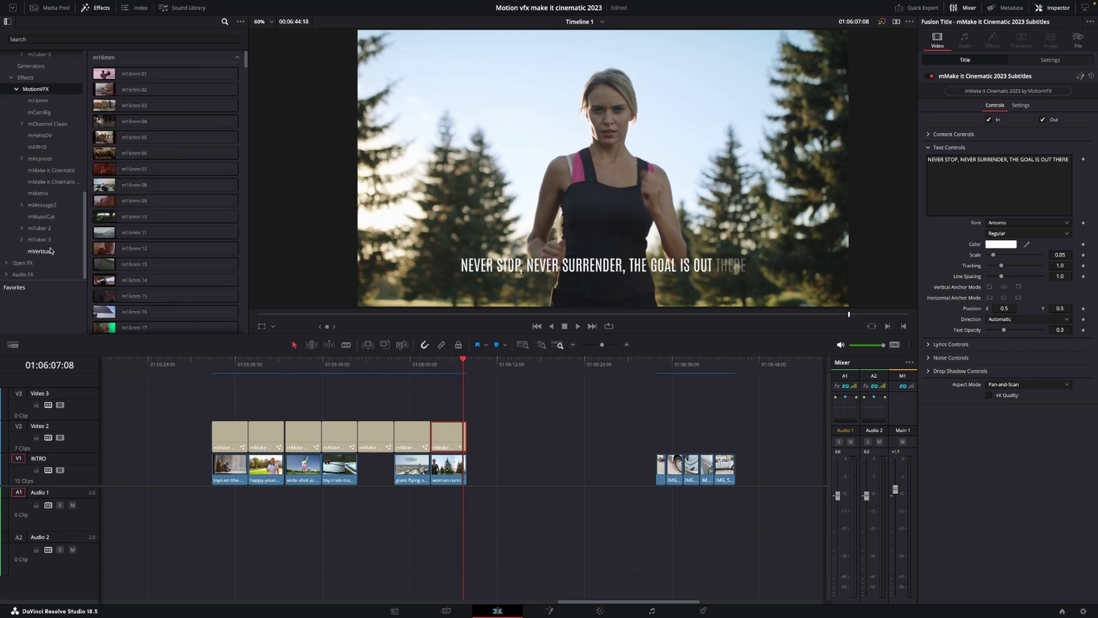
{"action": "left_click", "coordinate": [47, 181]}
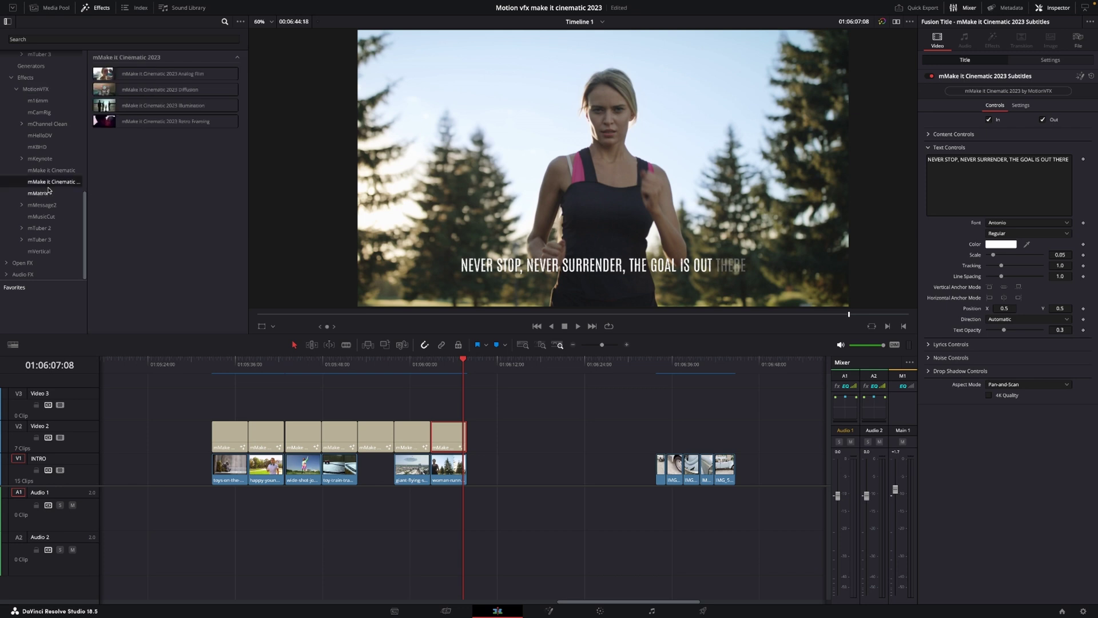
{"action": "left_click", "coordinate": [657, 364]}
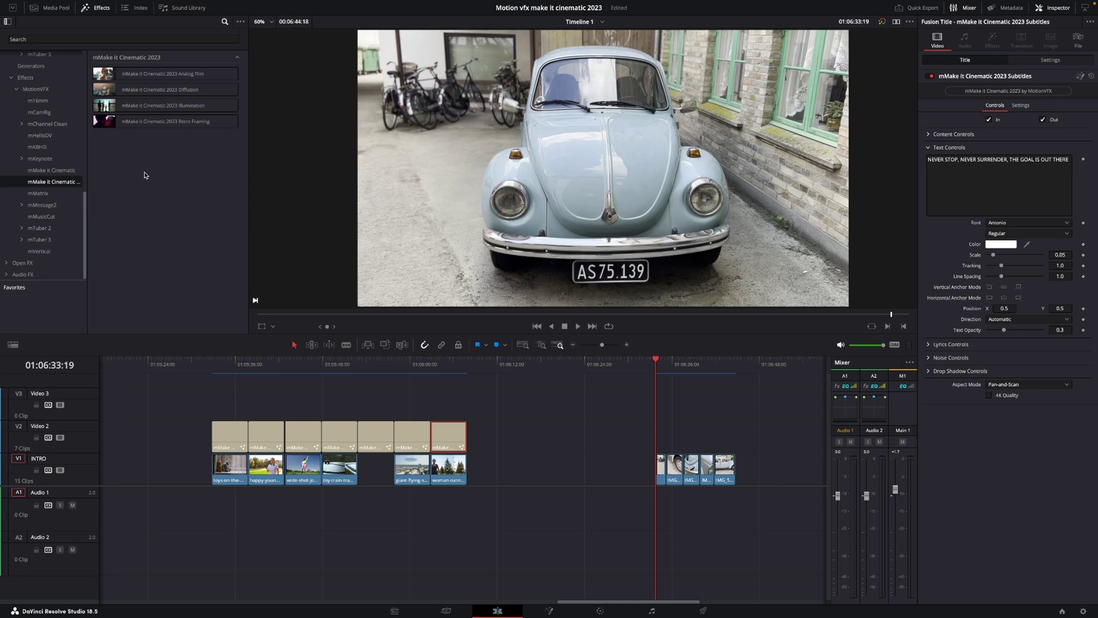
- Preview Illumination and Retro Framing, then apply Analog Film to the car clip and play it
{"action": "left_click", "coordinate": [159, 105]}
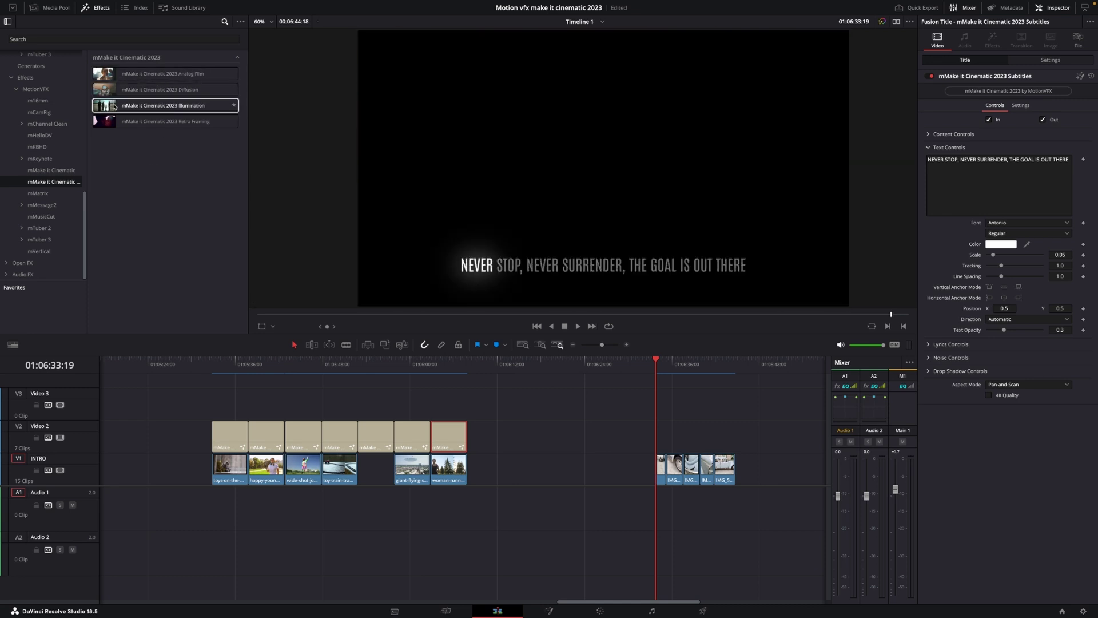
{"action": "left_click", "coordinate": [128, 121]}
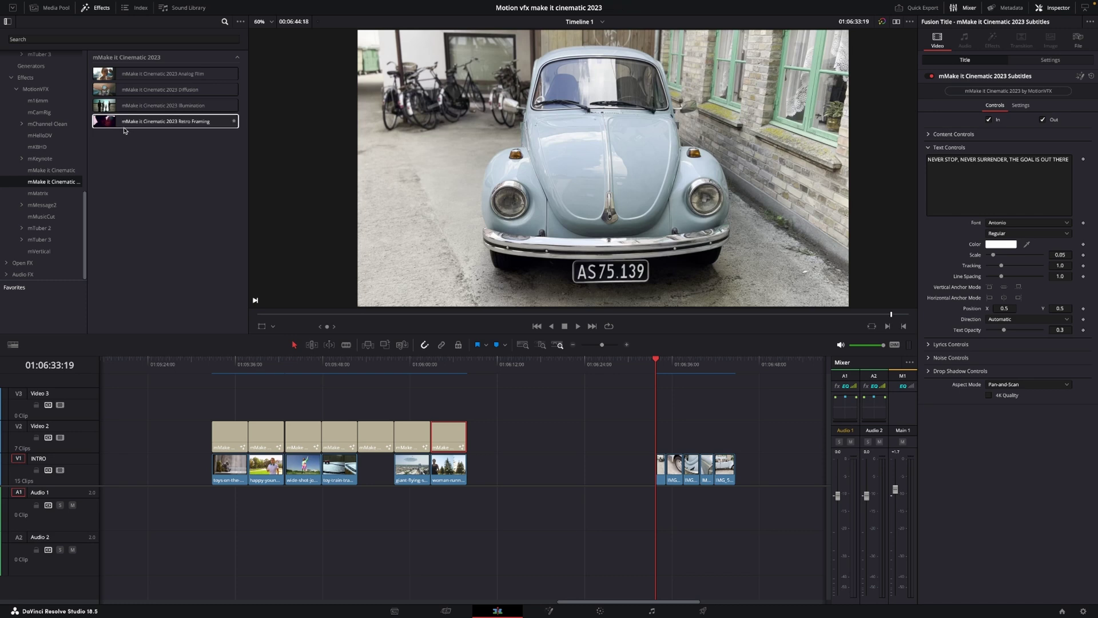
{"action": "mouse_move", "coordinate": [133, 74]}
{"action": "left_mouse_down"}
{"action": "mouse_move", "coordinate": [629, 470]}
{"action": "mouse_move", "coordinate": [662, 469]}
{"action": "left_mouse_up"}
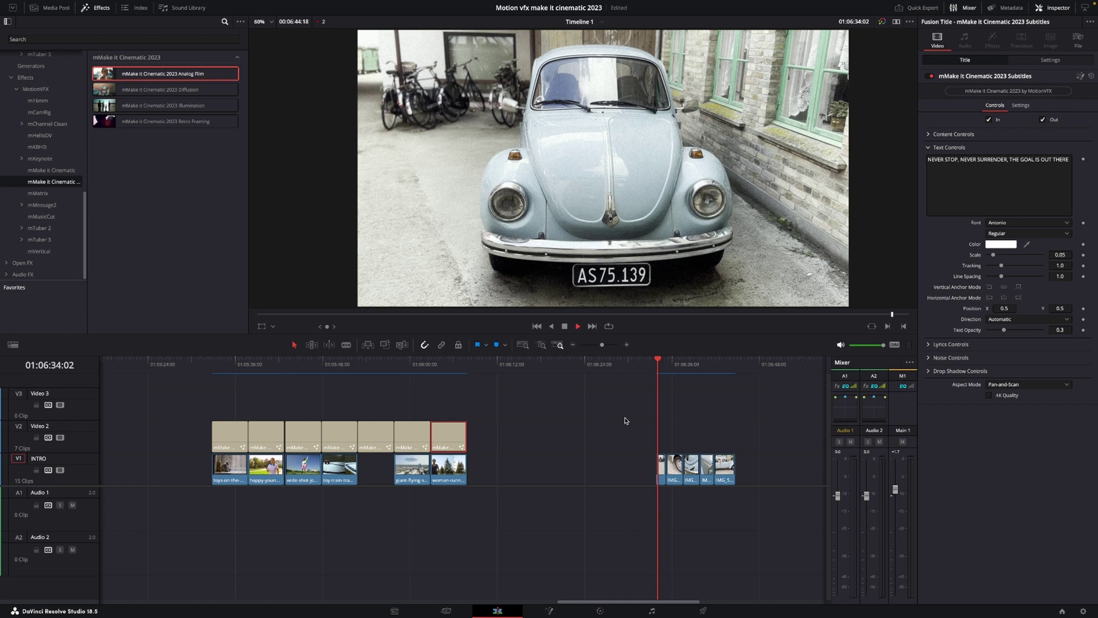
{"action": "left_click", "coordinate": [695, 363]}
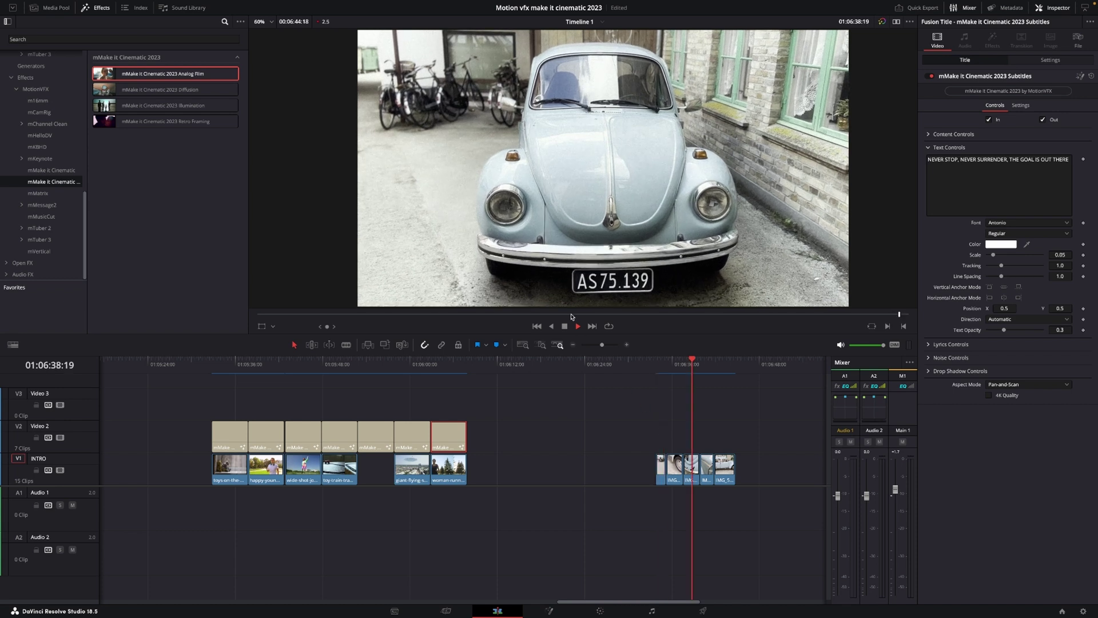
{"action": "left_click_drag", "start_coordinate": [695, 361], "coordinate": [656, 362]}
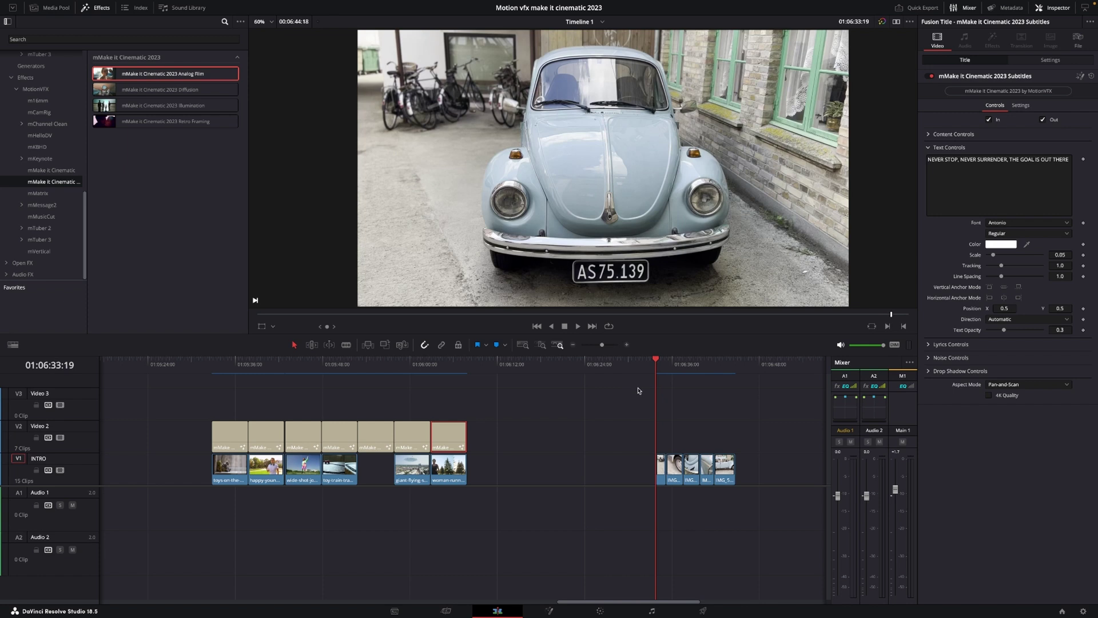
- Delete the Analog Film effect from the IMG_5121.MOV clip in the Inspector
{"action": "left_click", "coordinate": [661, 463]}
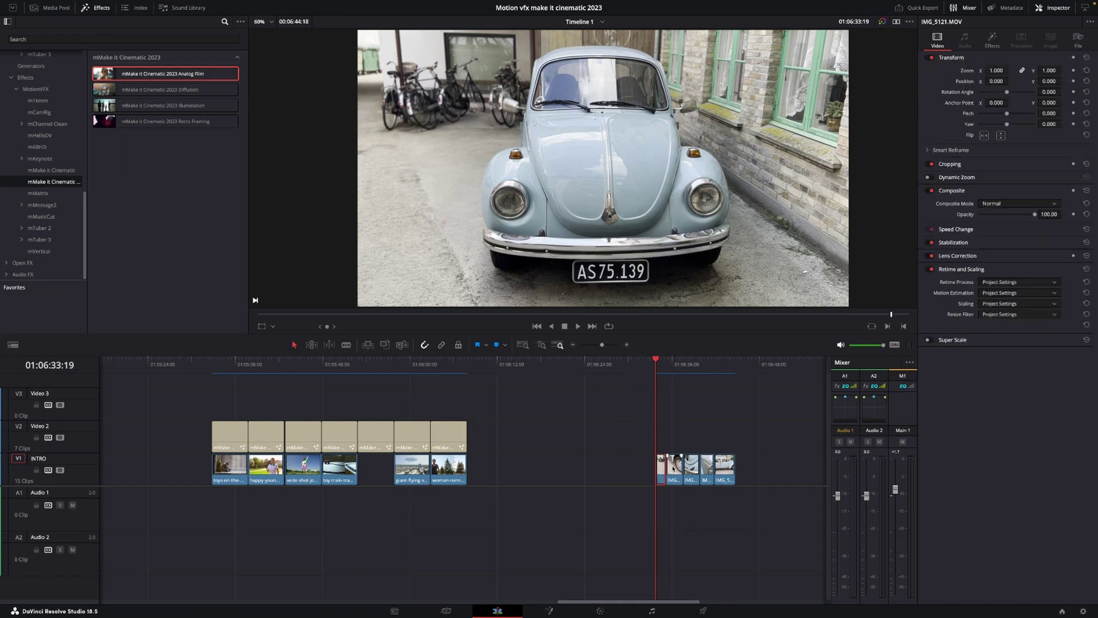
{"action": "left_click", "coordinate": [993, 39]}
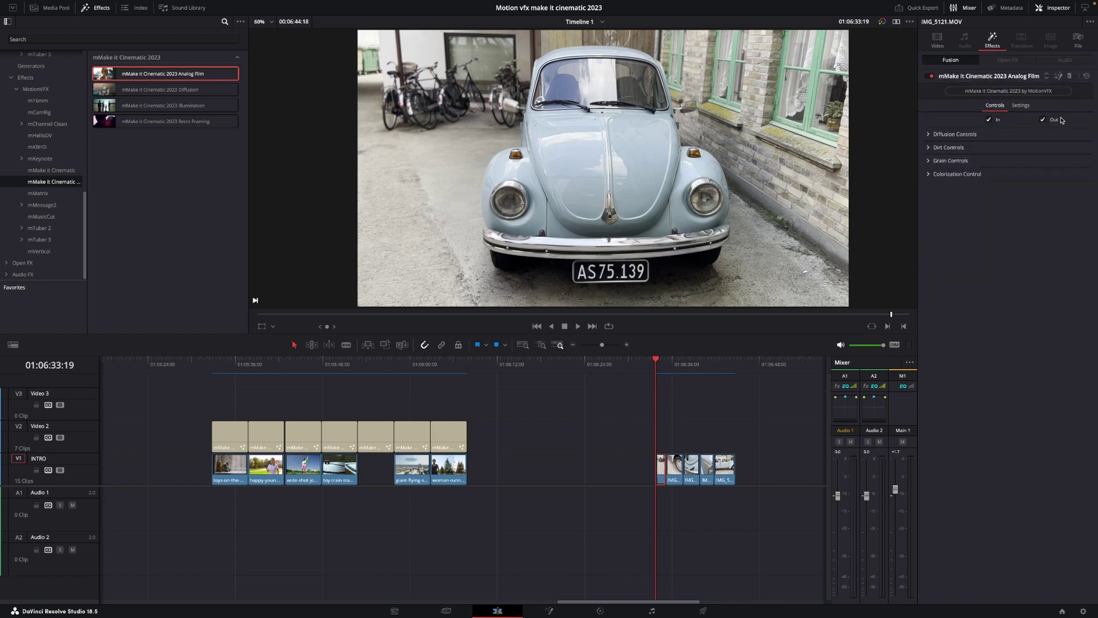
{"action": "left_click", "coordinate": [1078, 76]}
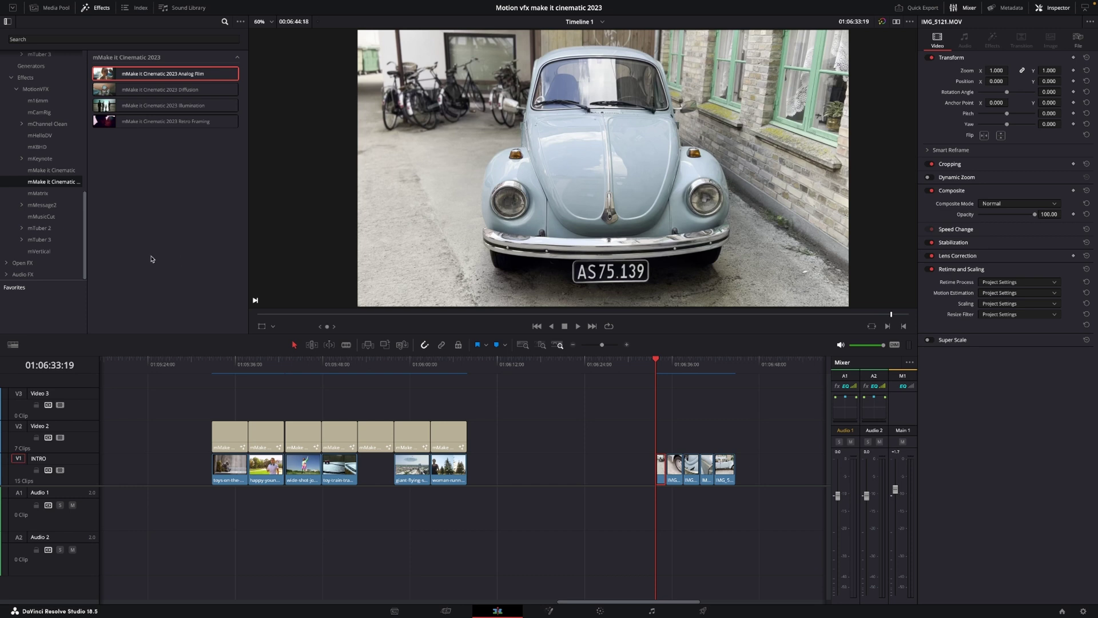
{"action": "scroll", "coordinate": [48, 204], "scroll_direction": "up", "scroll_amount": 2}
- Place an adjustment clip on V2, trim it to the car clips, and apply Retro Framing
{"action": "left_click", "coordinate": [25, 144]}
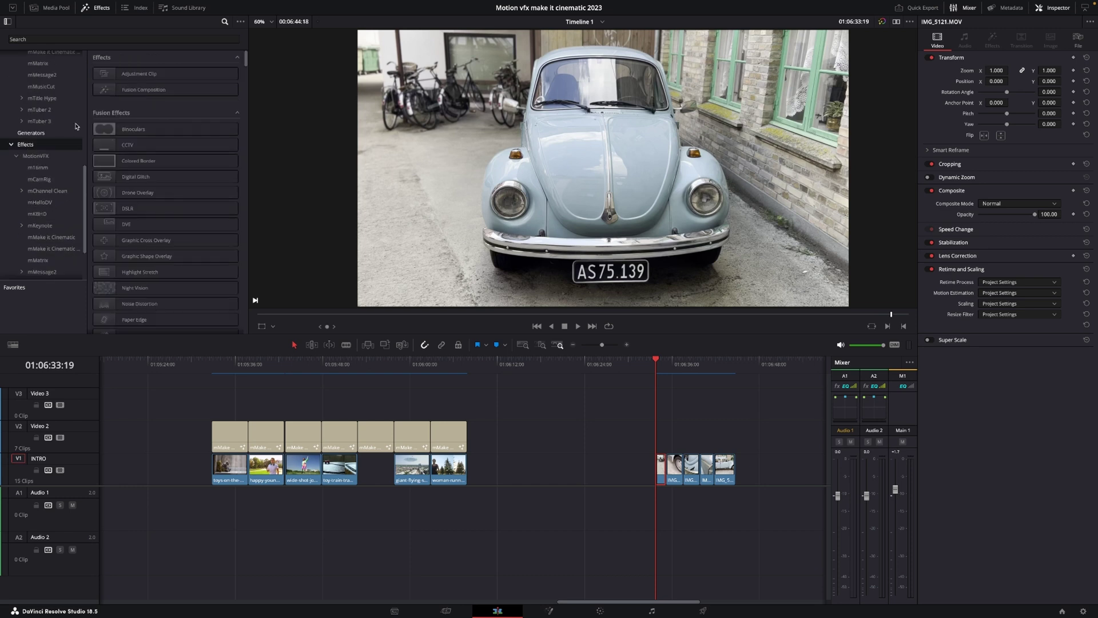
{"action": "left_click_drag", "start_coordinate": [121, 72], "coordinate": [658, 437]}
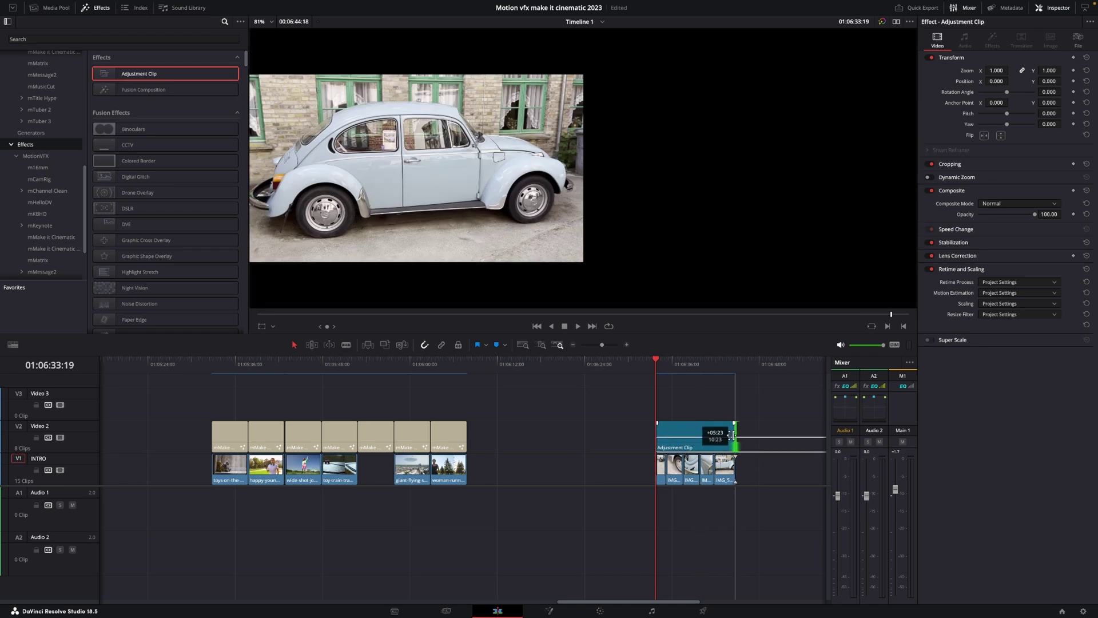
{"action": "left_click_drag", "start_coordinate": [826, 437], "coordinate": [735, 438]}
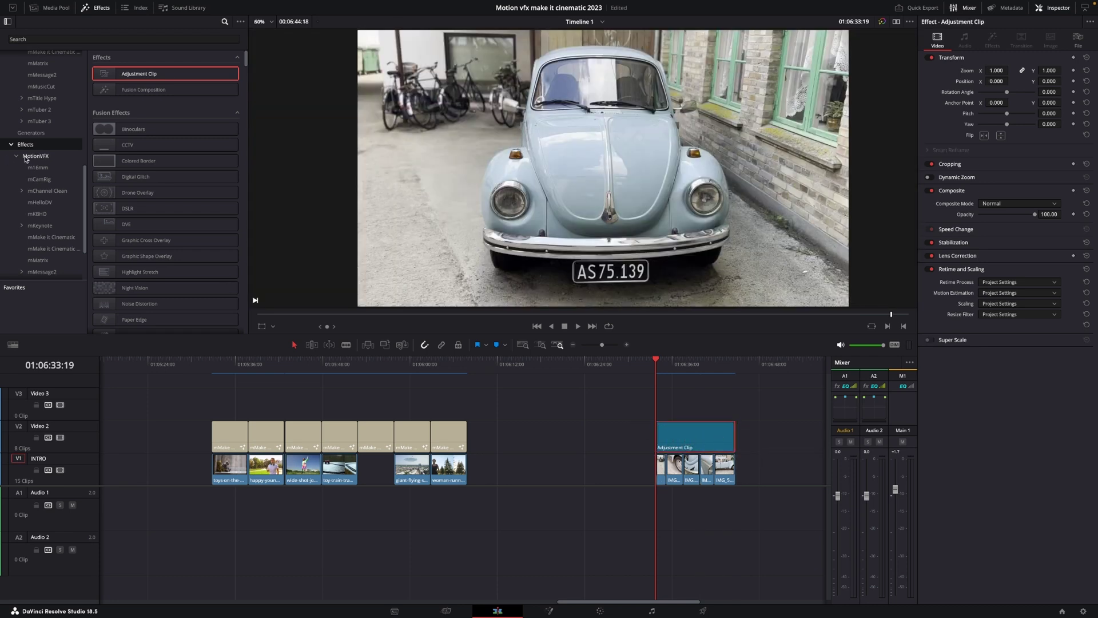
{"action": "left_click", "coordinate": [51, 247]}
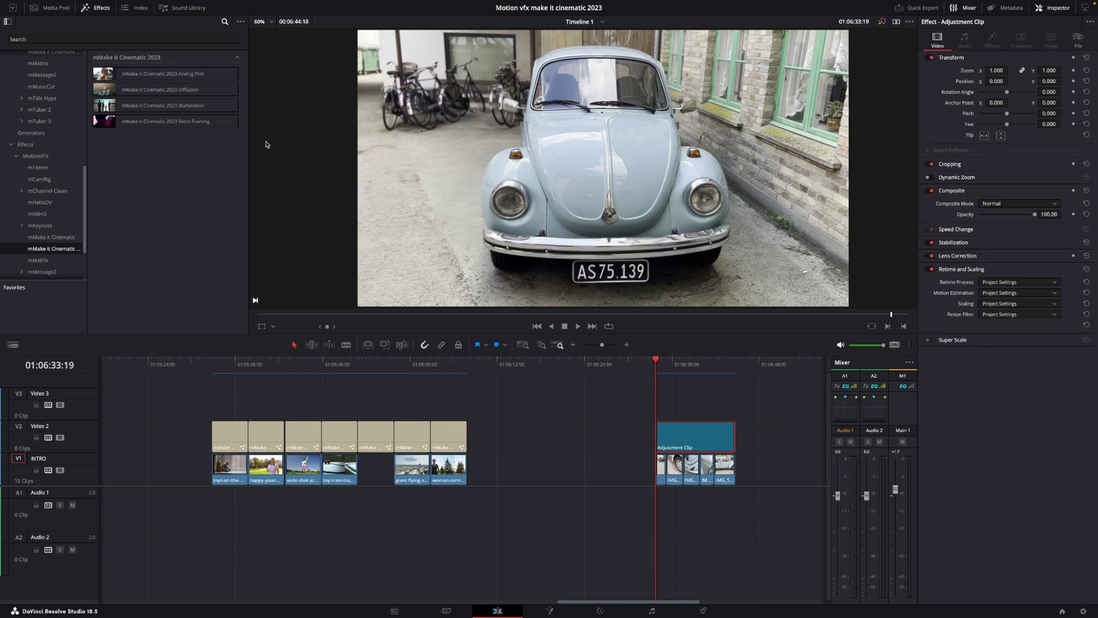
{"action": "left_click_drag", "start_coordinate": [163, 120], "coordinate": [704, 441]}
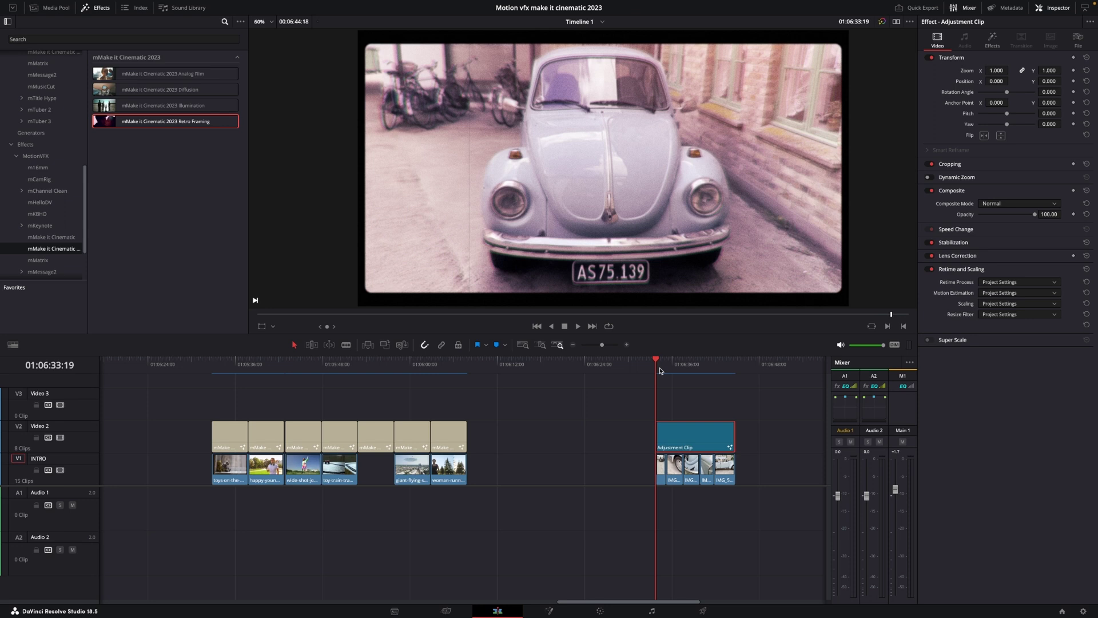
- Set the Retro Framing tint to -0.711 and untick Frame in Frame Controls
{"action": "mouse_move", "coordinate": [695, 437]}
{"action": "left_click", "coordinate": [993, 41]}
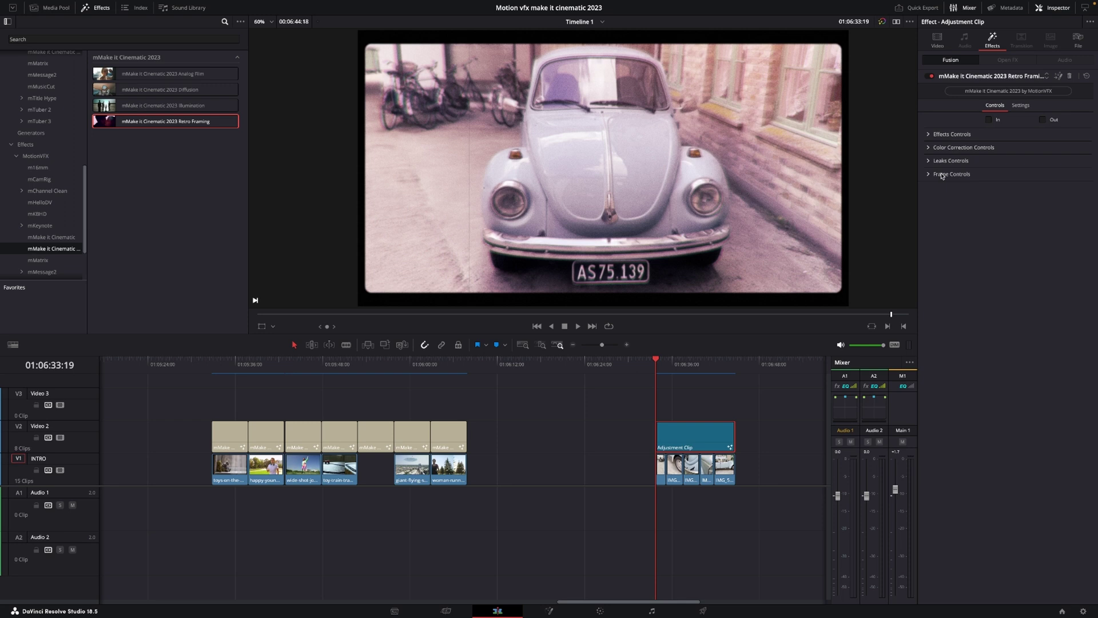
{"action": "left_click", "coordinate": [929, 148]}
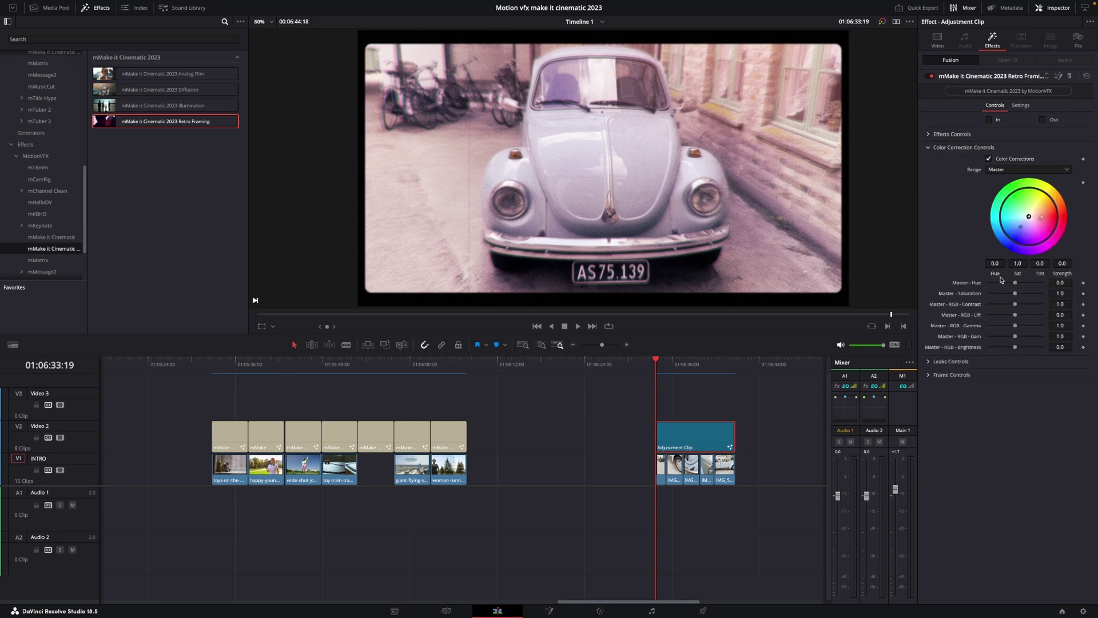
{"action": "mouse_move", "coordinate": [1029, 219]}
{"action": "left_mouse_down"}
{"action": "mouse_move", "coordinate": [1049, 211]}
{"action": "mouse_move", "coordinate": [1030, 218]}
{"action": "left_mouse_up"}
{"action": "left_click_drag", "start_coordinate": [1025, 228], "coordinate": [1026, 212]}
{"action": "left_click", "coordinate": [932, 376]}
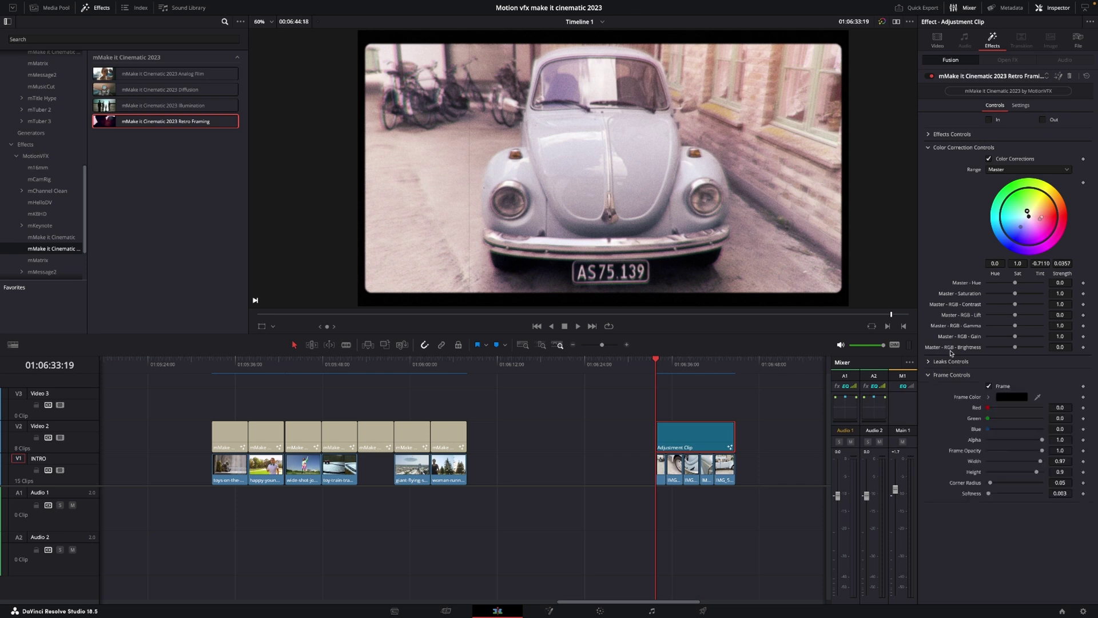
{"action": "left_click", "coordinate": [989, 387]}
- Re-tick the Frame checkbox in Retro Framing's Frame Controls
{"action": "left_click", "coordinate": [989, 386]}
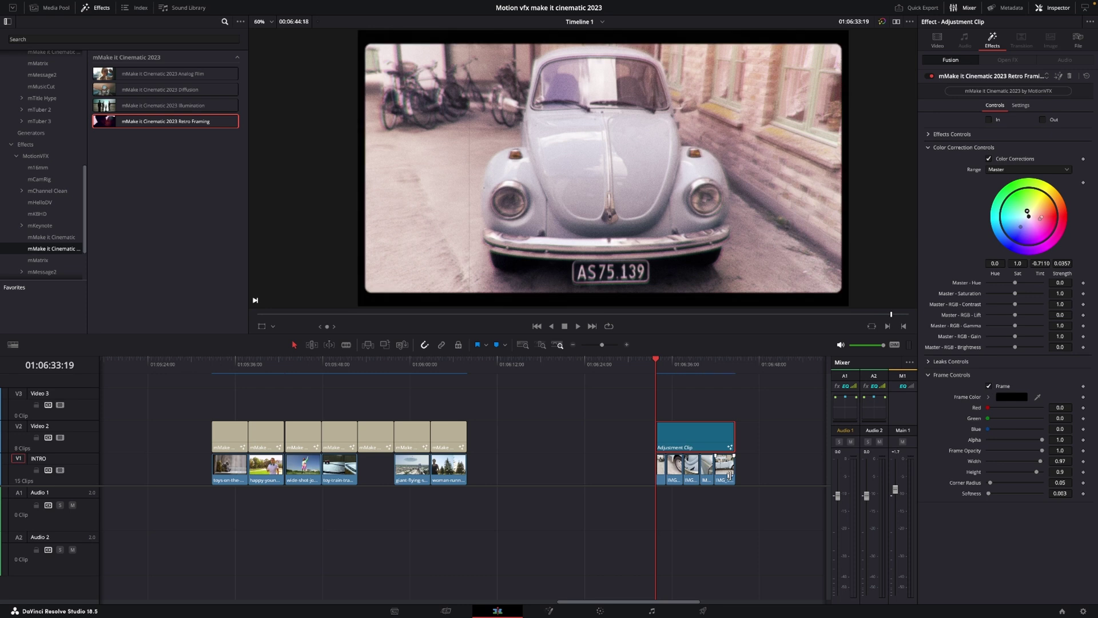